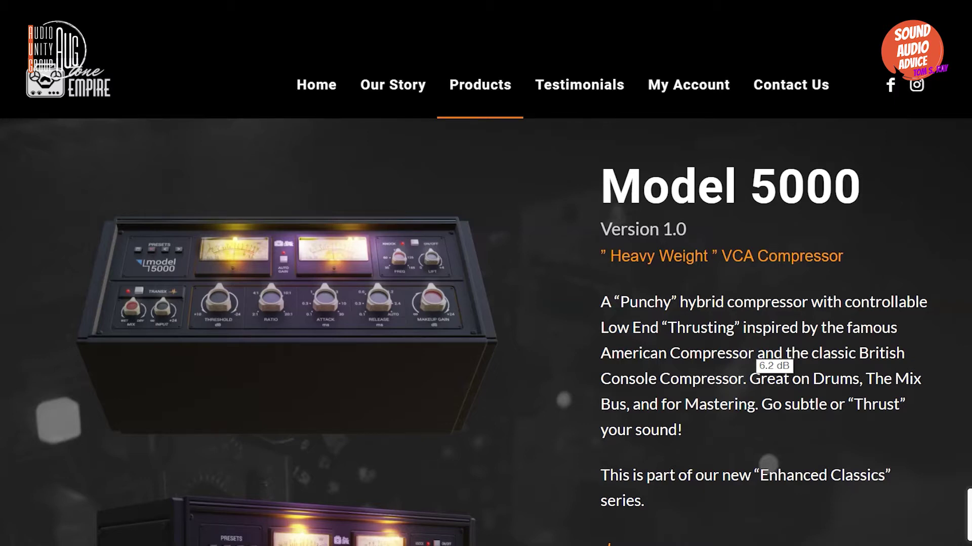
Step: Review the Model 5000 product page's description, price, demo downloads and Analogy section
scroll(486, 329, down, 2)
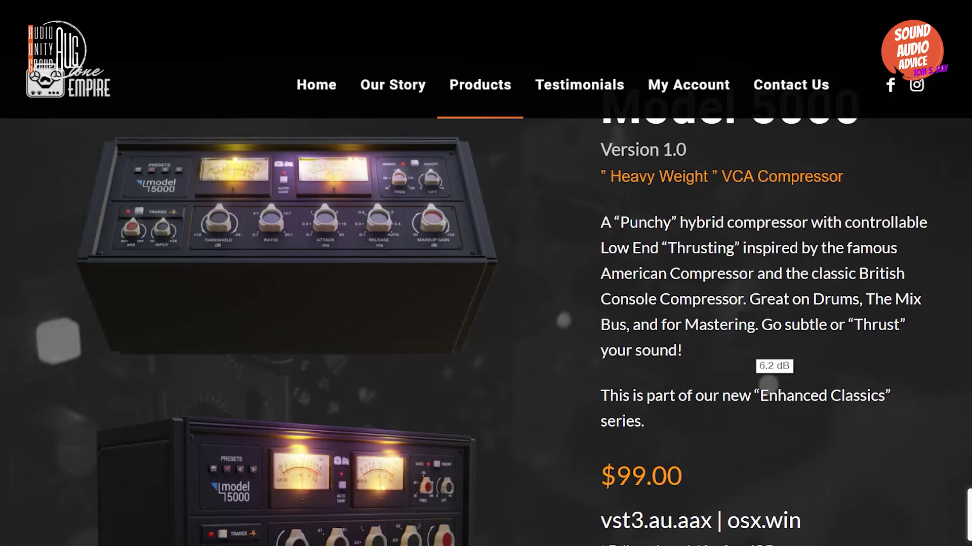
scroll(486, 304, down, 4)
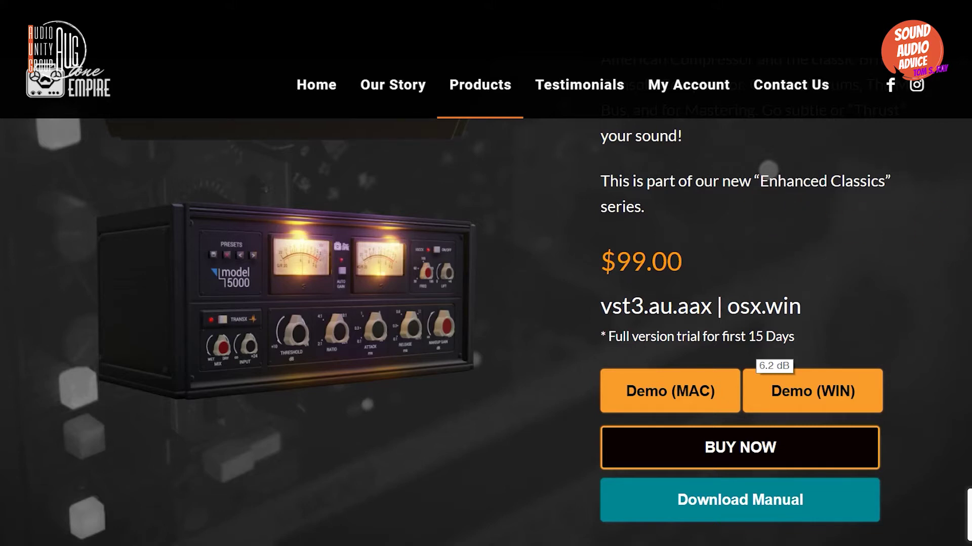
scroll(486, 328, down, 5)
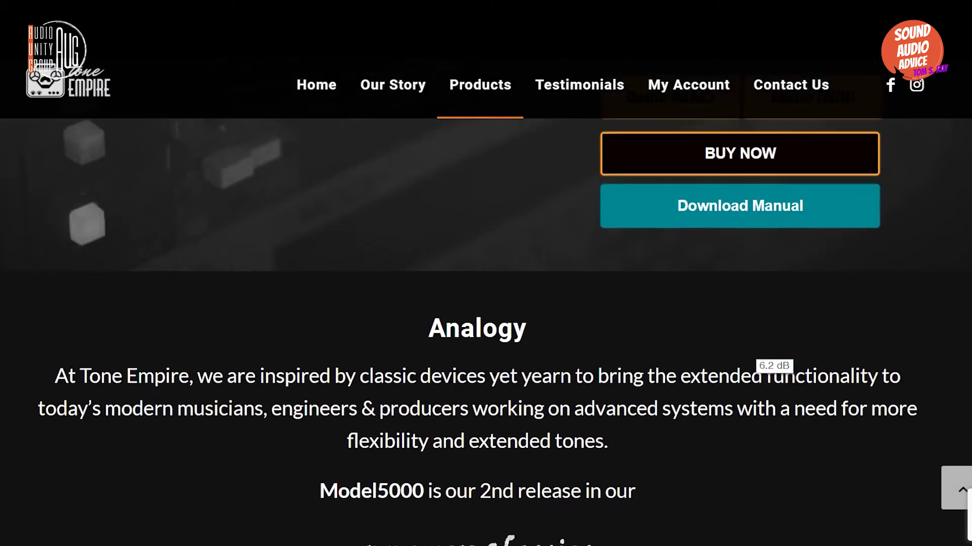
scroll(486, 329, down, 2)
scroll(485, 329, down, 1)
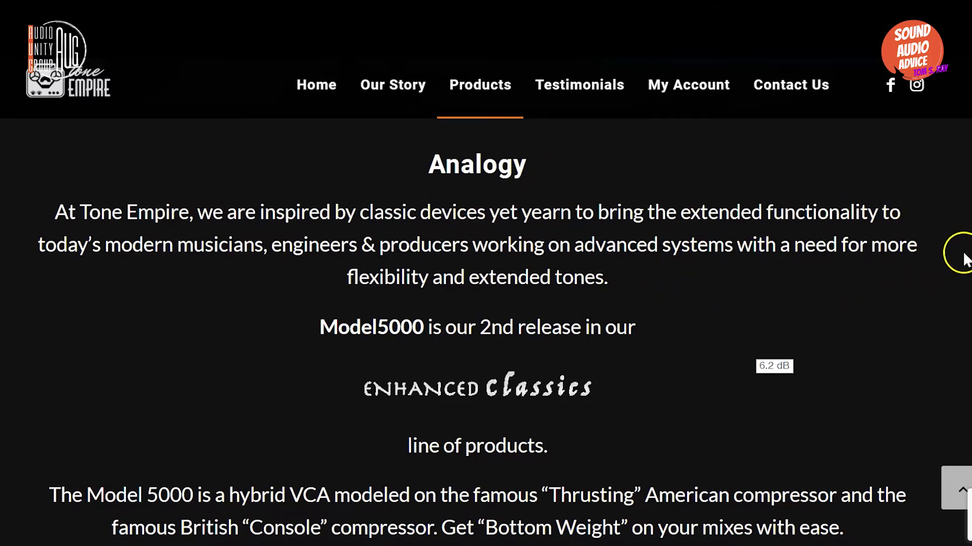
scroll(969, 243, down, 1)
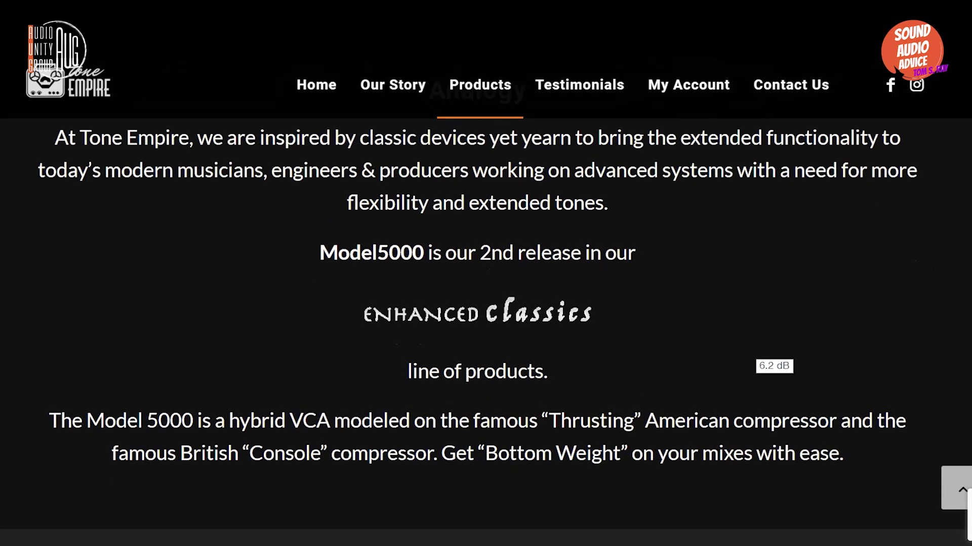
Step: Read the product page sections on the Knock circuit, the TransX transformer option and oversampling
scroll(969, 243, down, 3)
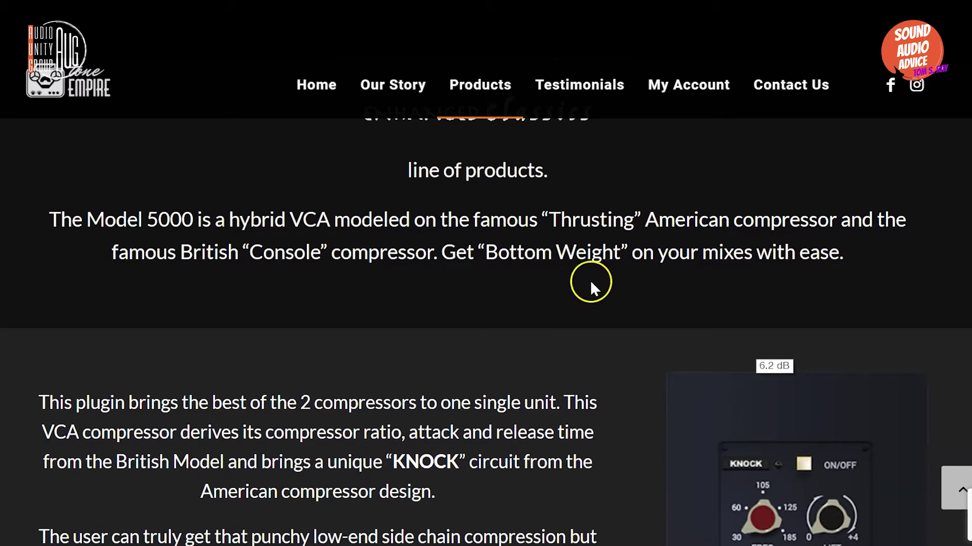
scroll(487, 333, down, 1)
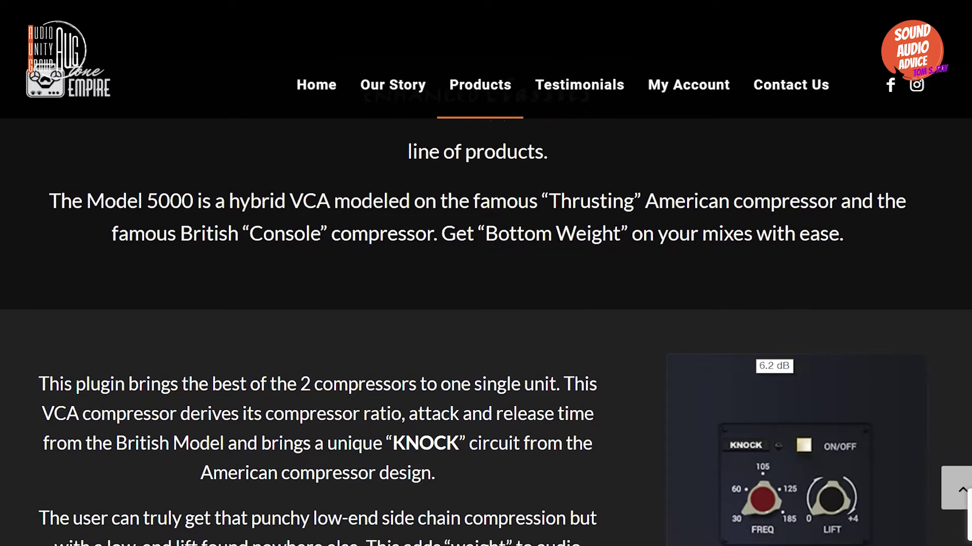
scroll(486, 332, down, 5)
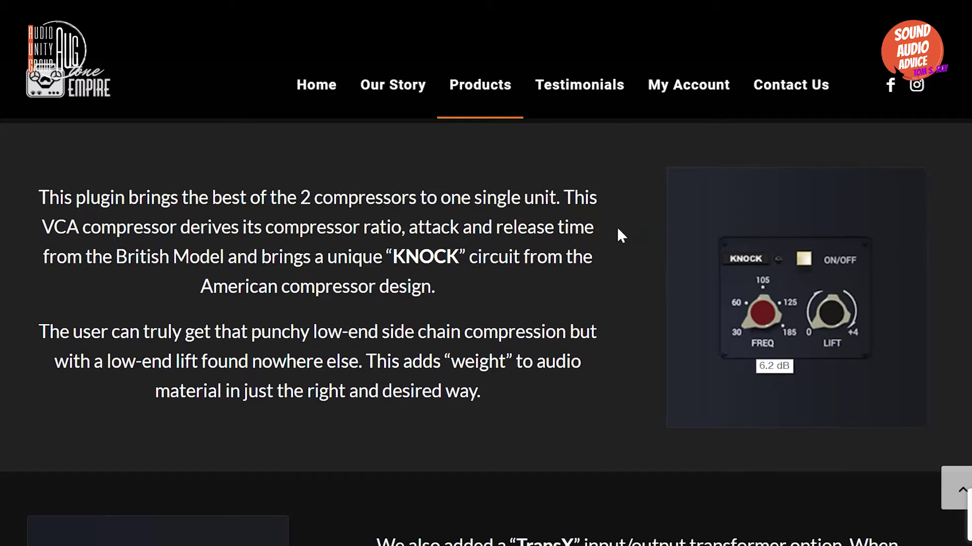
scroll(617, 228, down, 4)
scroll(617, 227, down, 4)
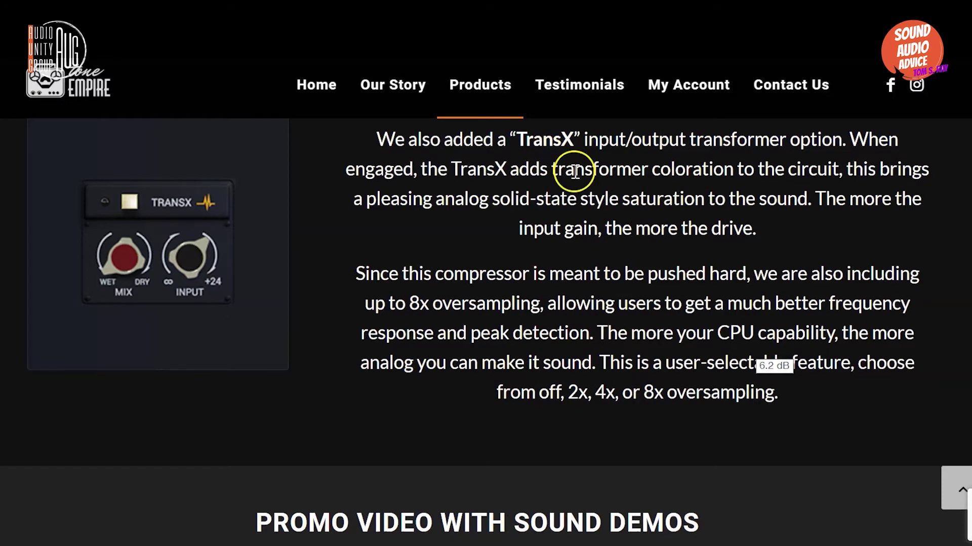
scroll(470, 325, up, 1)
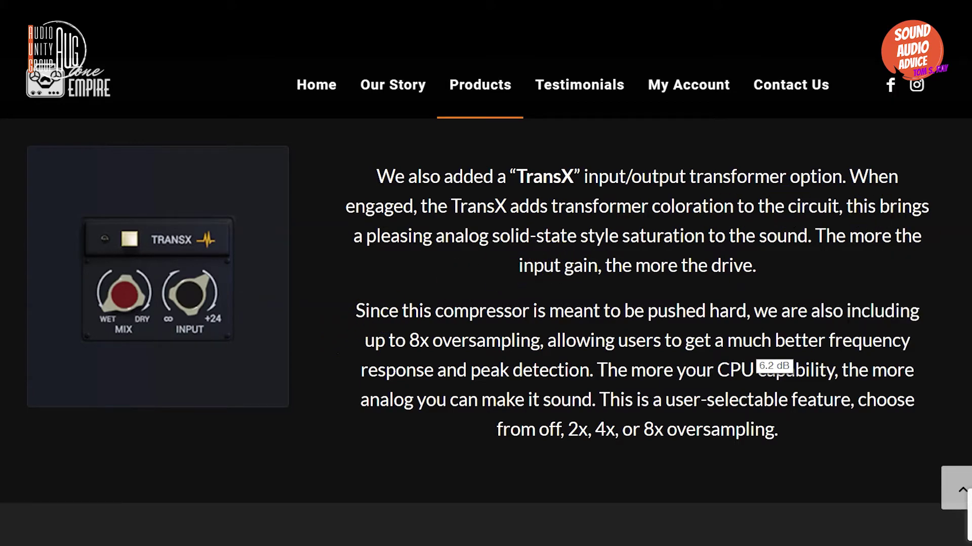
Step: Check the plugin formats, system requirements and the OSX and Windows installation instructions on the product page
scroll(486, 325, down, 15)
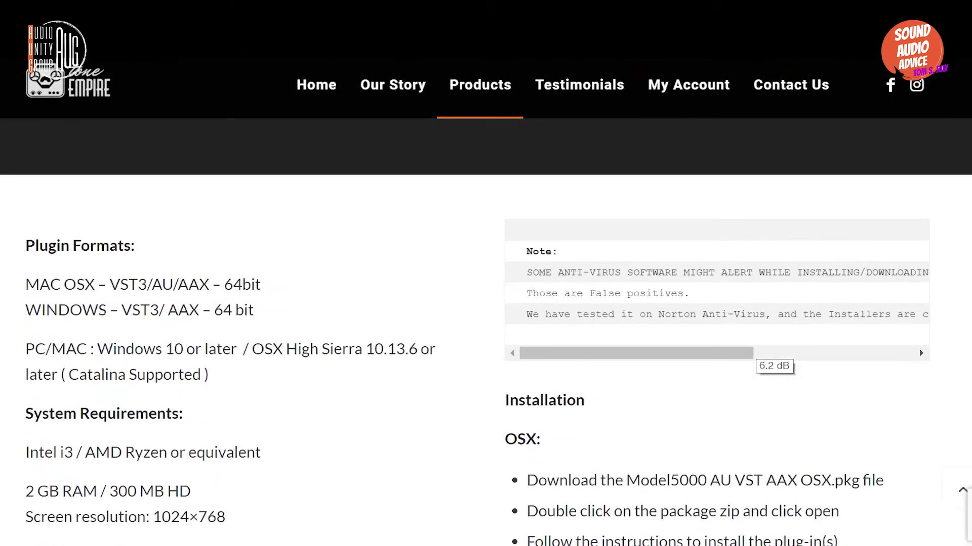
scroll(486, 324, down, 3)
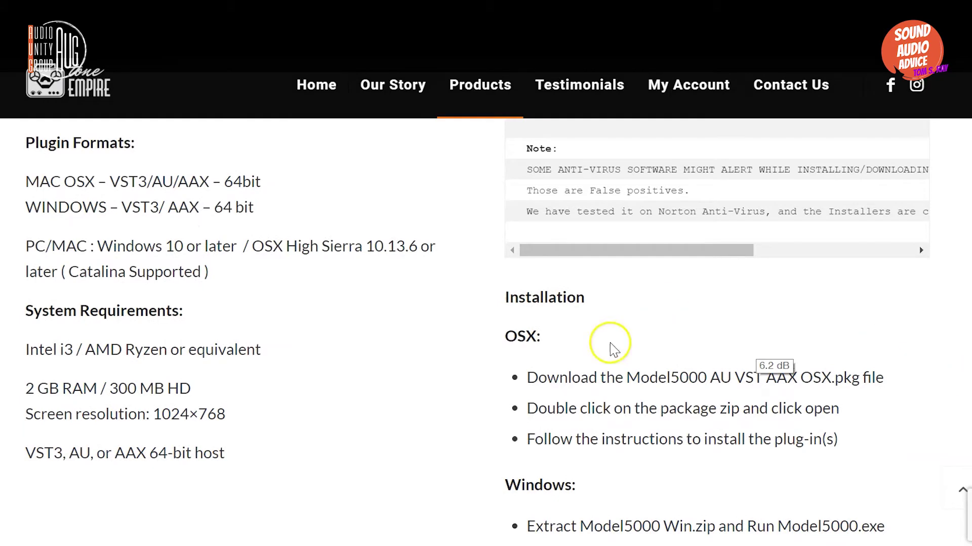
scroll(446, 298, down, 2)
scroll(527, 332, down, 3)
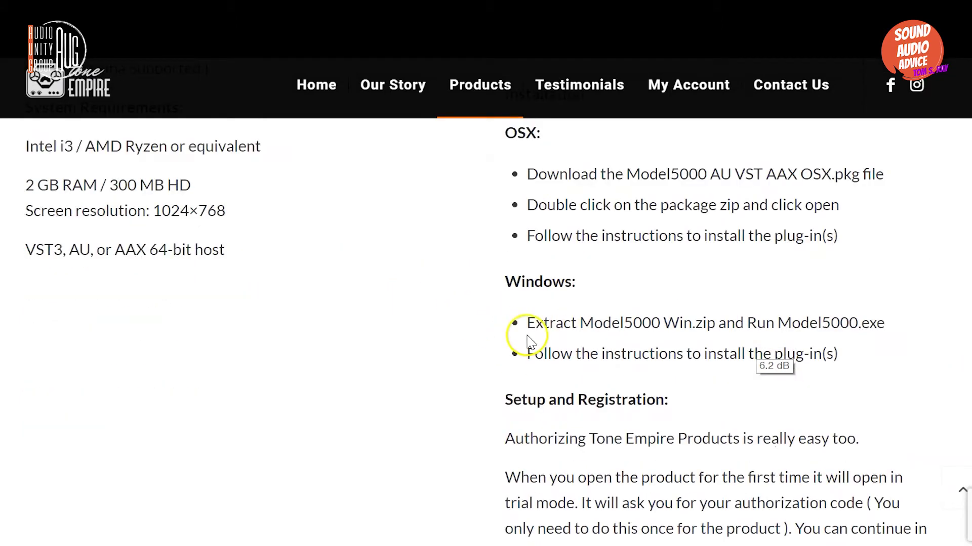
scroll(506, 336, up, 5)
scroll(503, 337, down, 1)
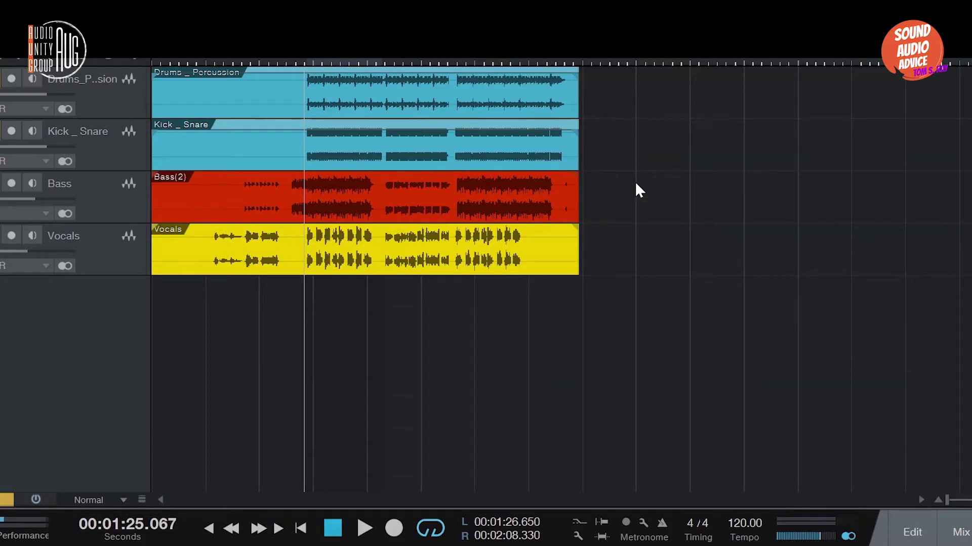
Step: Play the drum tracks from just before the loop start for a few seconds and stop playback
click(538, 135)
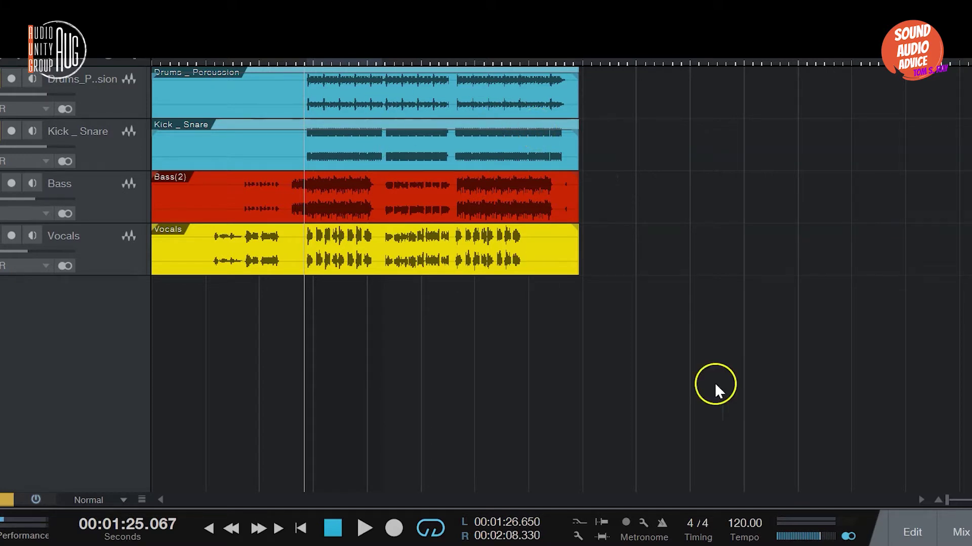
click(307, 65)
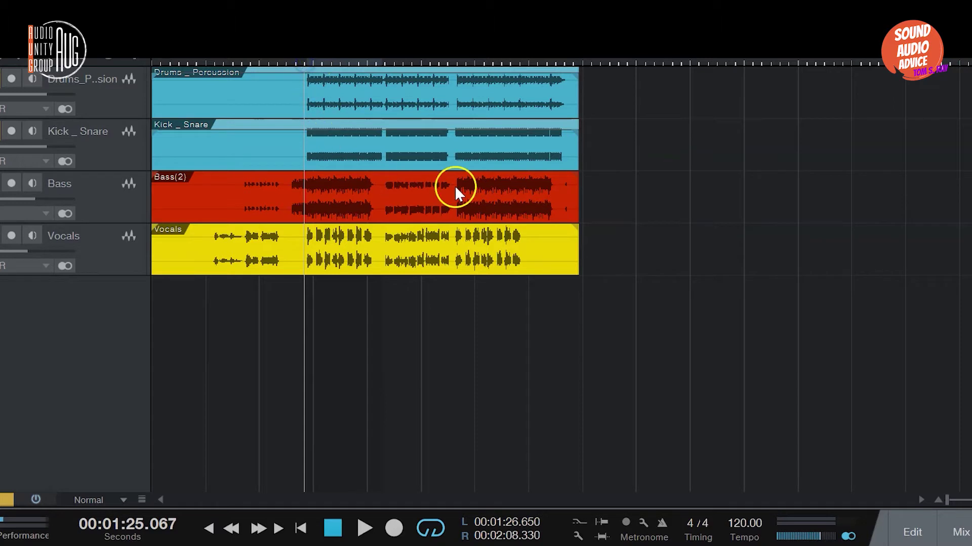
key(space)
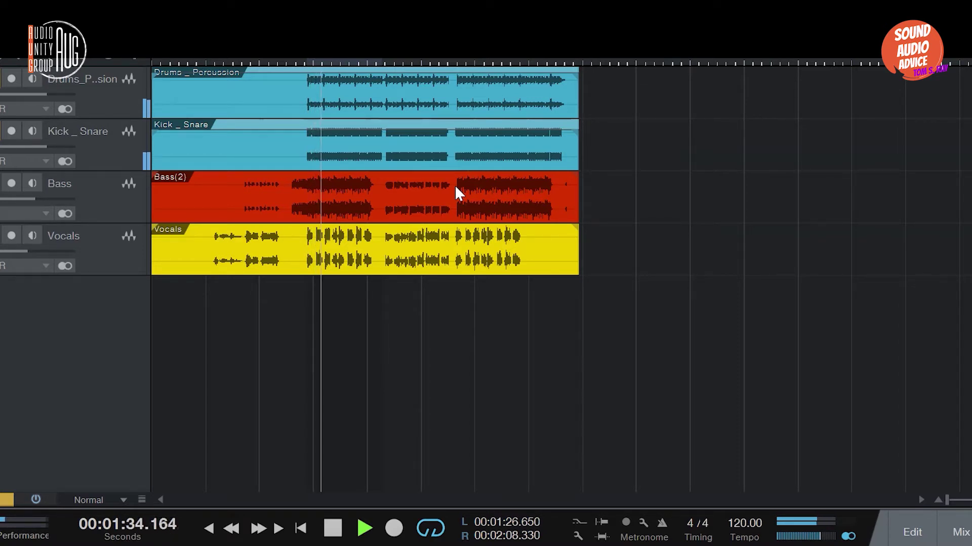
key(space)
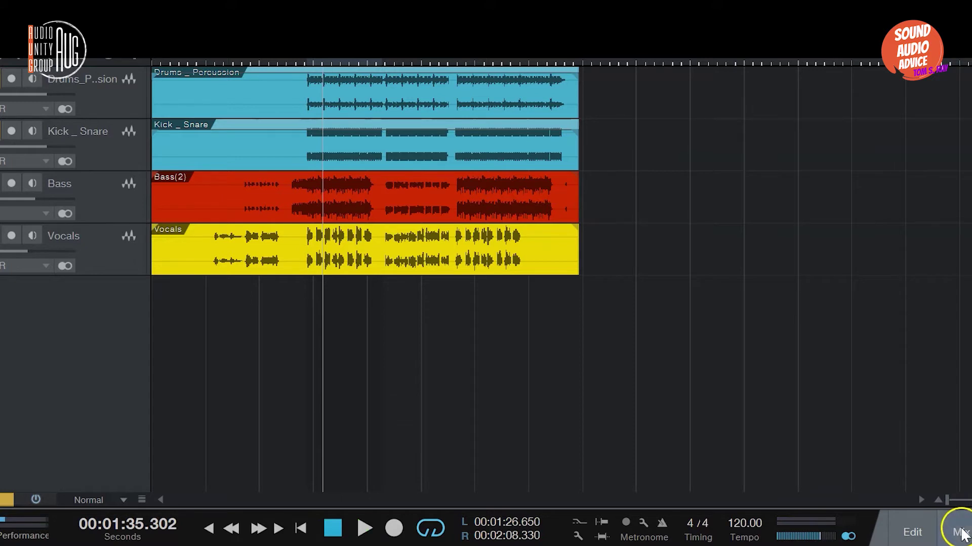
Step: Show the mixer, open the Model5000 compressor inserted on the DRUMS bus and switch on TransX
click(960, 532)
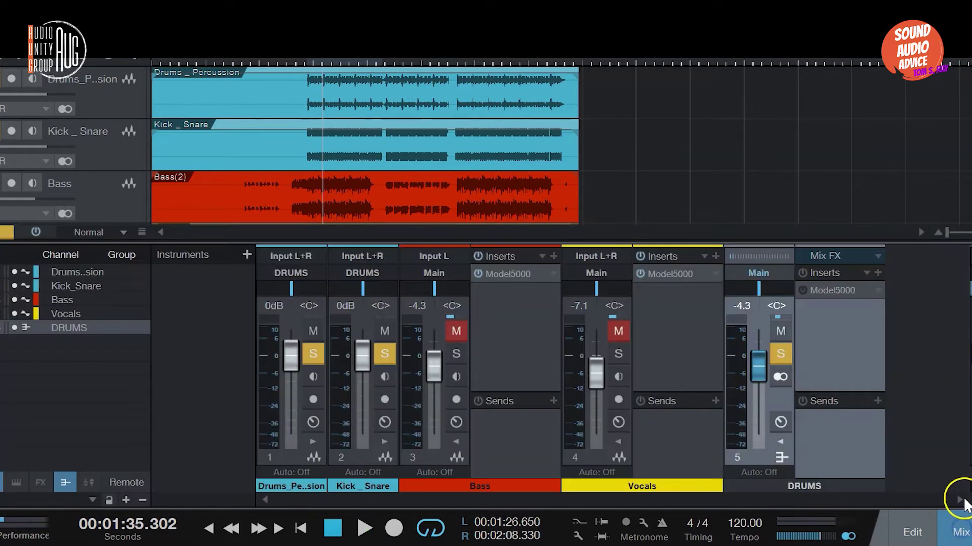
double_click(802, 289)
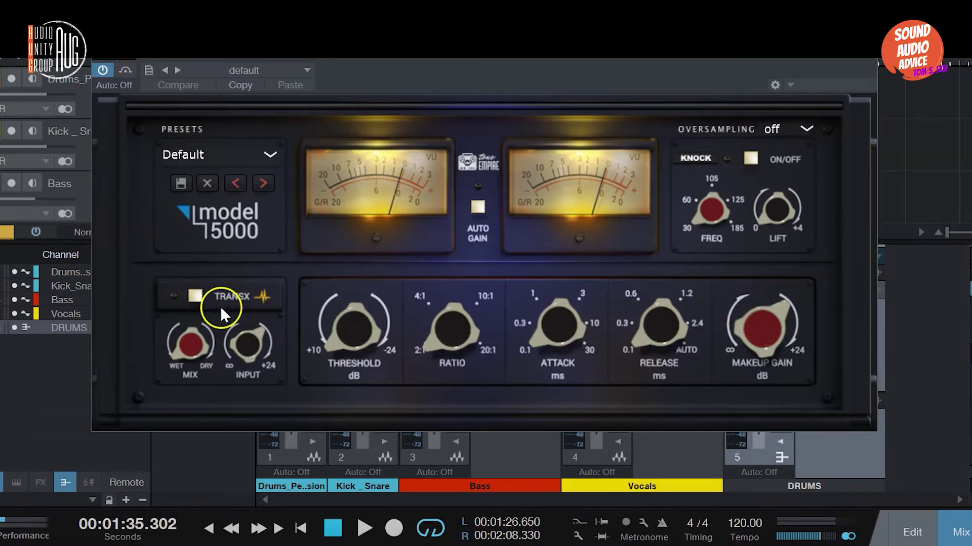
click(198, 298)
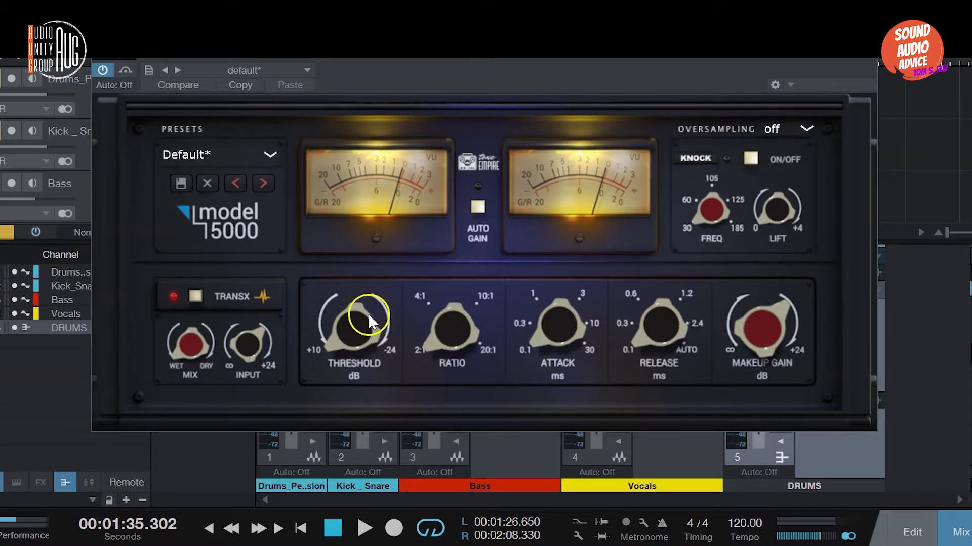
Step: Browse the Model5000 preset categories, including Drums - HipHop and Vocals, without loading a preset
click(267, 148)
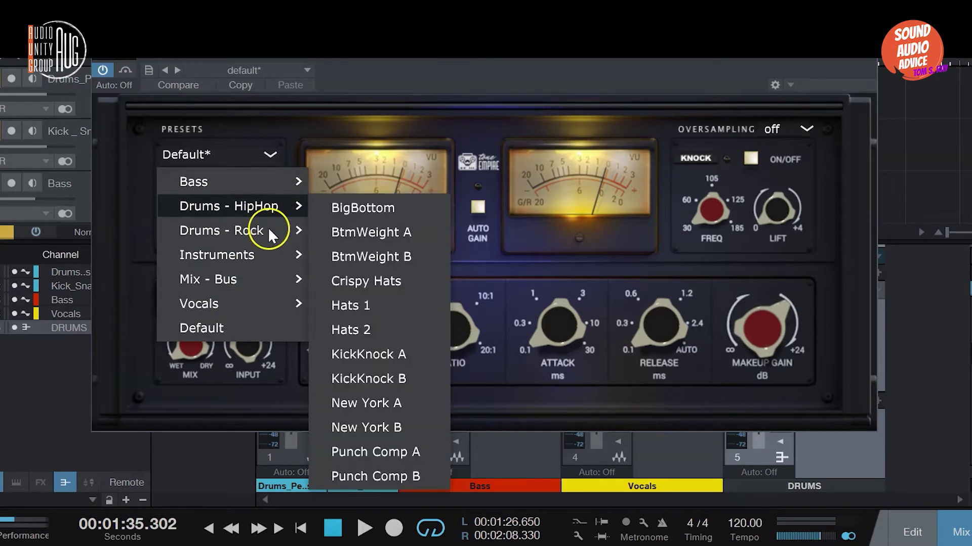
mouse_move(265, 234)
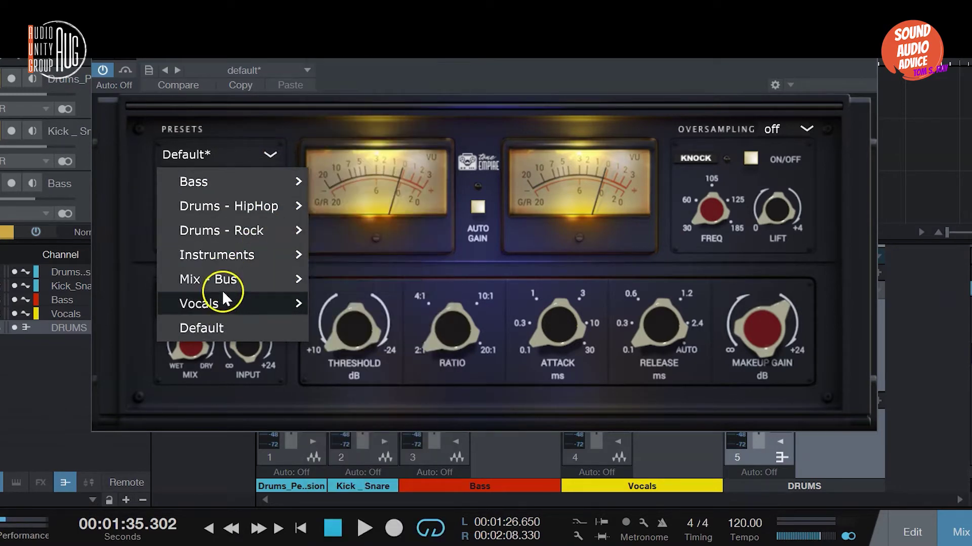
mouse_move(222, 296)
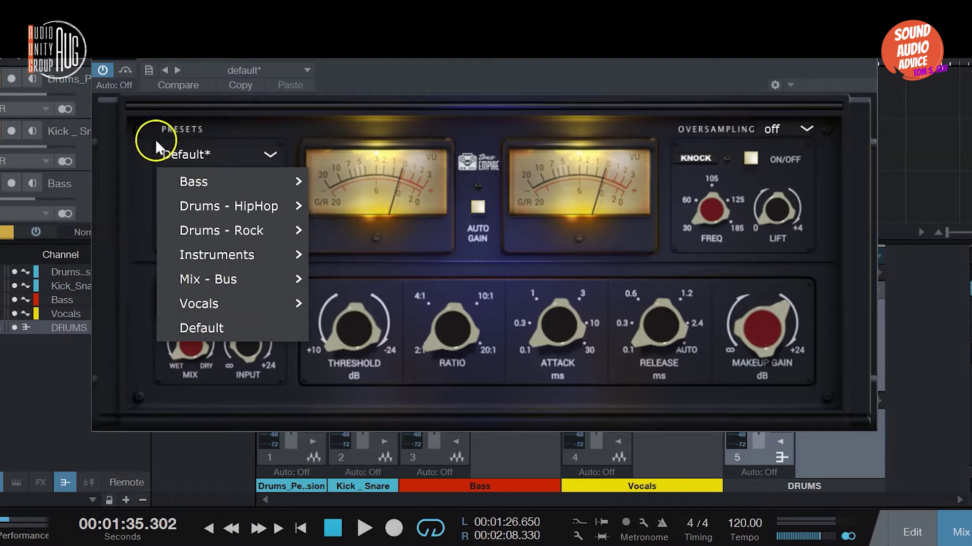
mouse_move(153, 209)
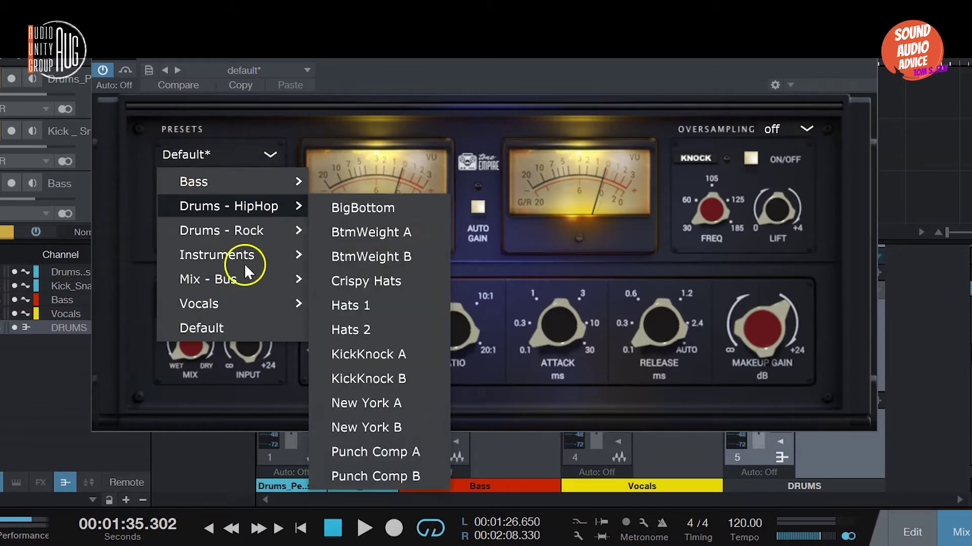
mouse_move(239, 279)
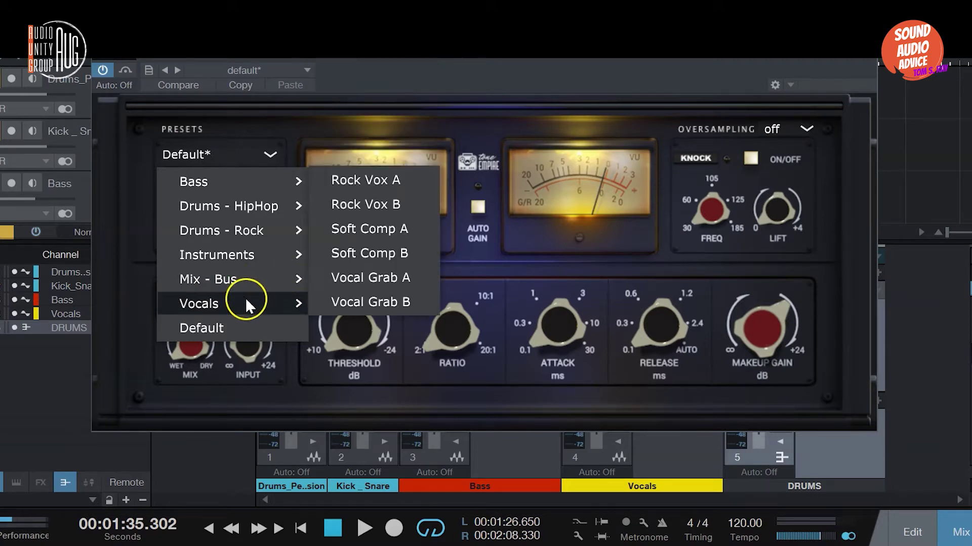
click(426, 66)
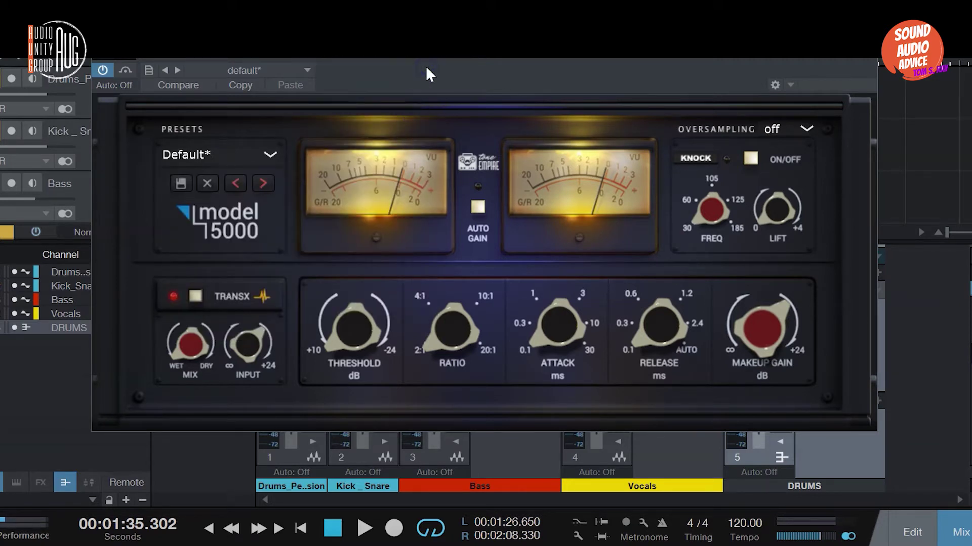
click(265, 155)
click(263, 151)
Step: Set the Model5000's ratio to 4:1 and its attack to 10 ms on the DRUMS bus
drag(480, 51, 488, 28)
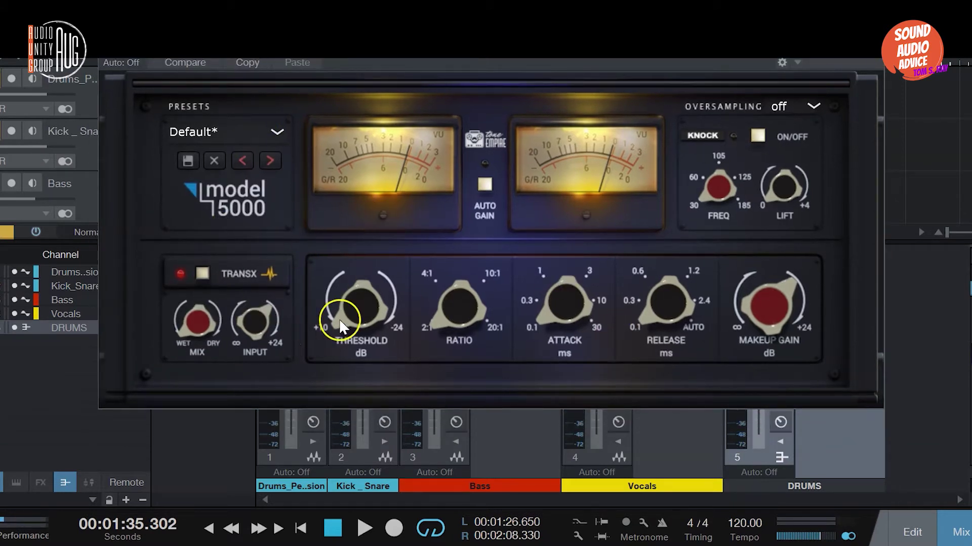
click(371, 215)
drag(378, 305, 380, 309)
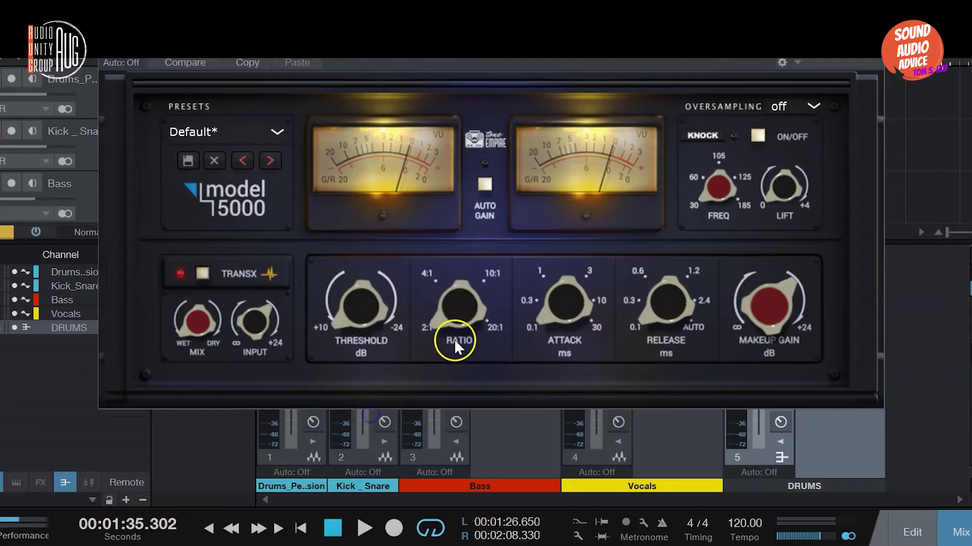
drag(454, 342, 454, 255)
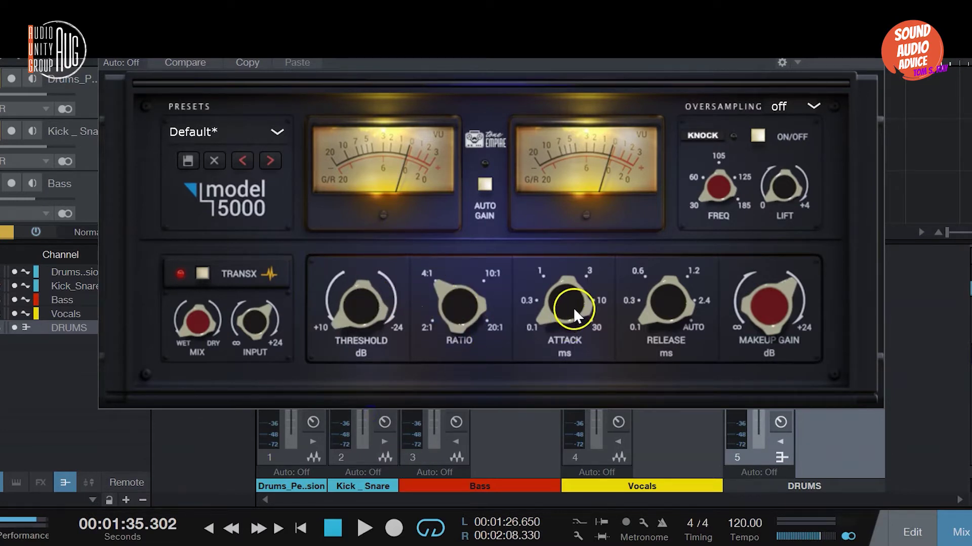
drag(573, 307, 587, 169)
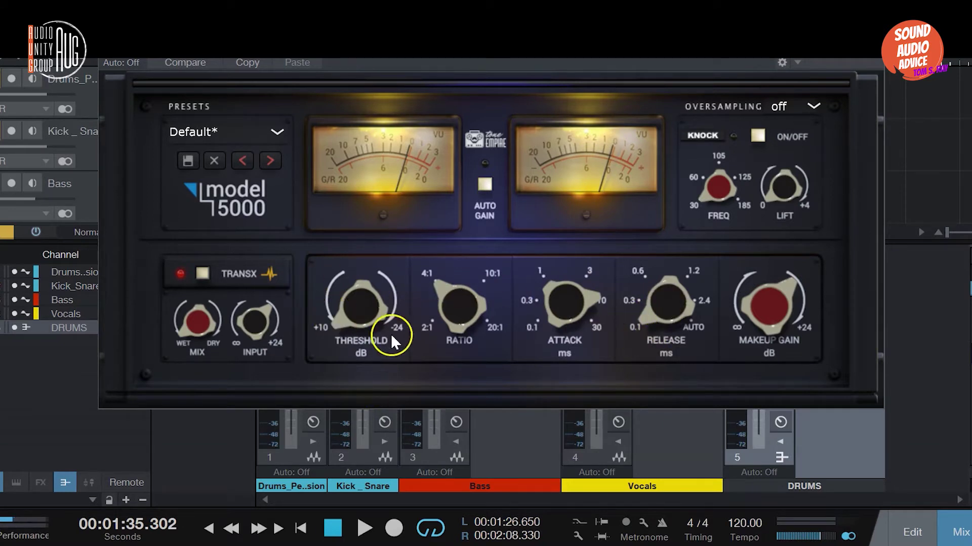
Step: Play the drums and lower the compressor's threshold to about -24 dB
drag(366, 278, 347, 334)
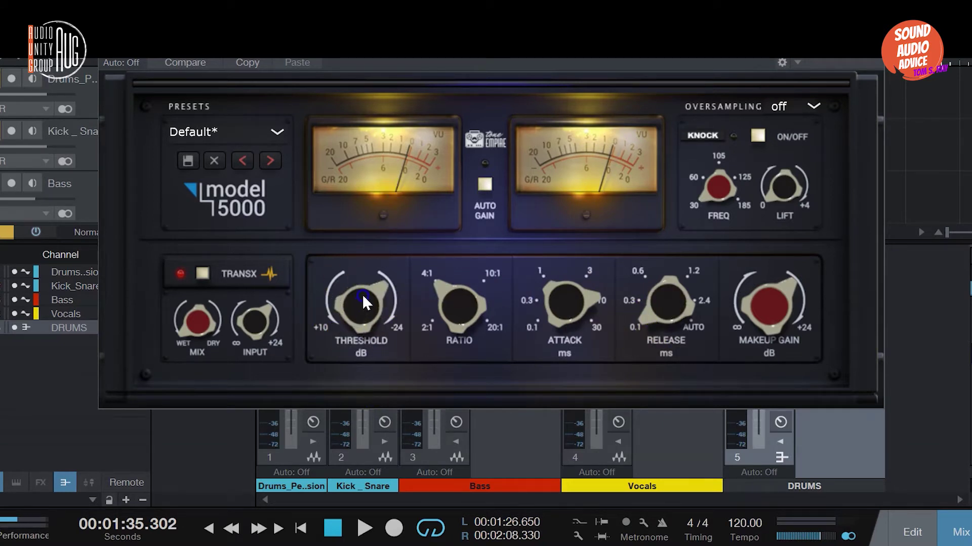
drag(363, 295, 364, 297)
key(space)
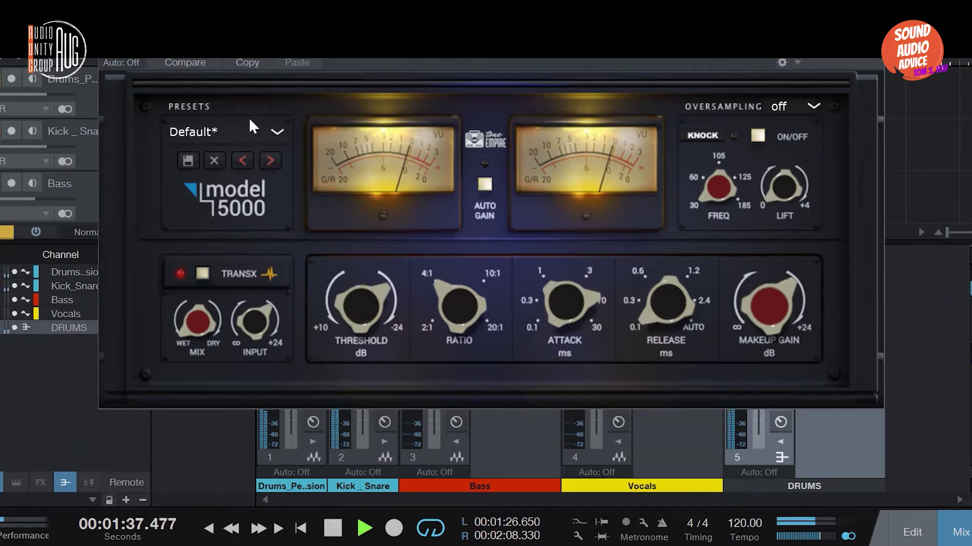
drag(352, 295, 351, 299)
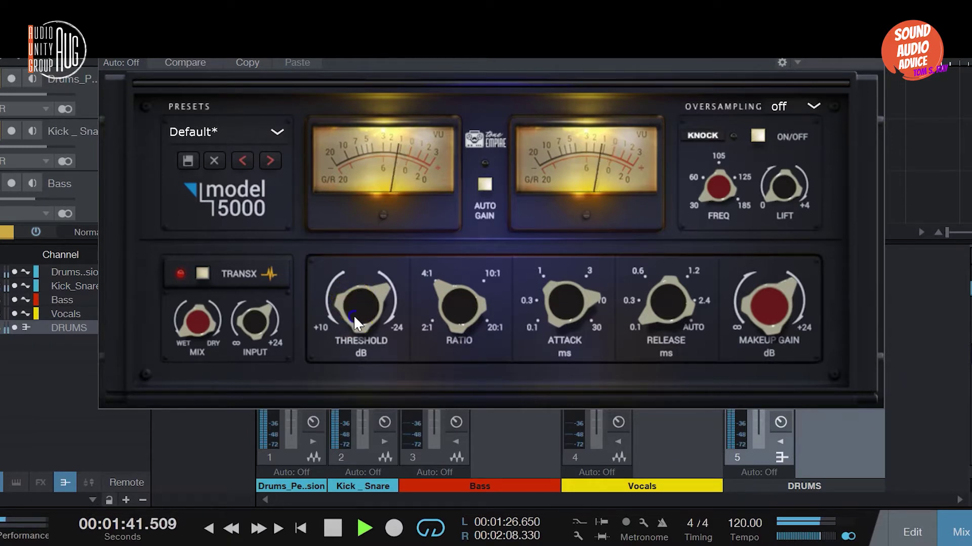
drag(353, 309, 362, 251)
click(360, 303)
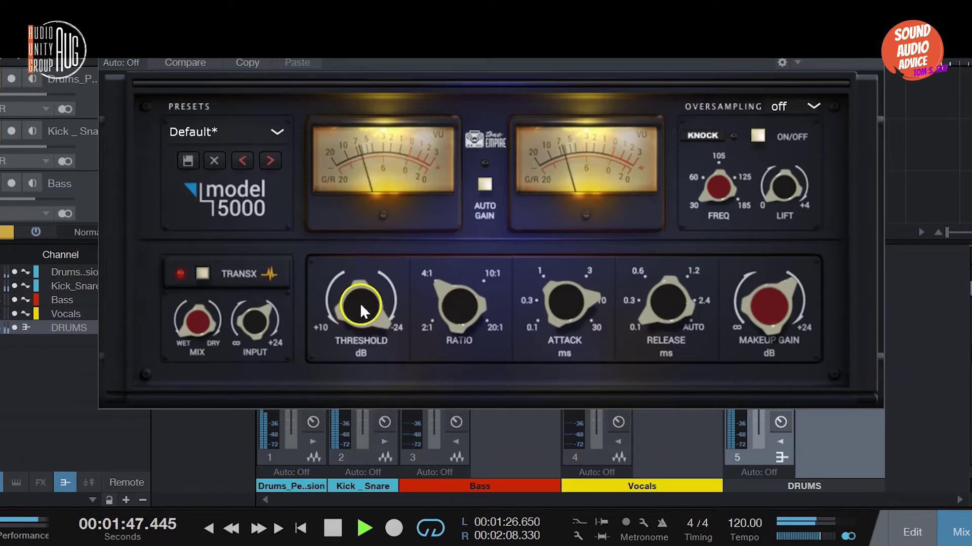
Step: Raise the threshold of the DRUMS bus compressor and boost its input slightly while the drums play
drag(359, 307, 356, 347)
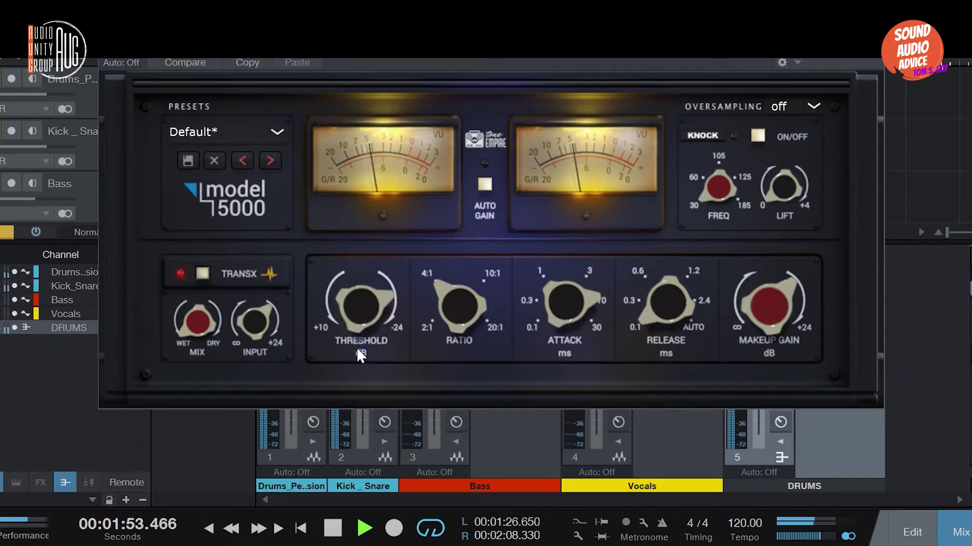
click(357, 332)
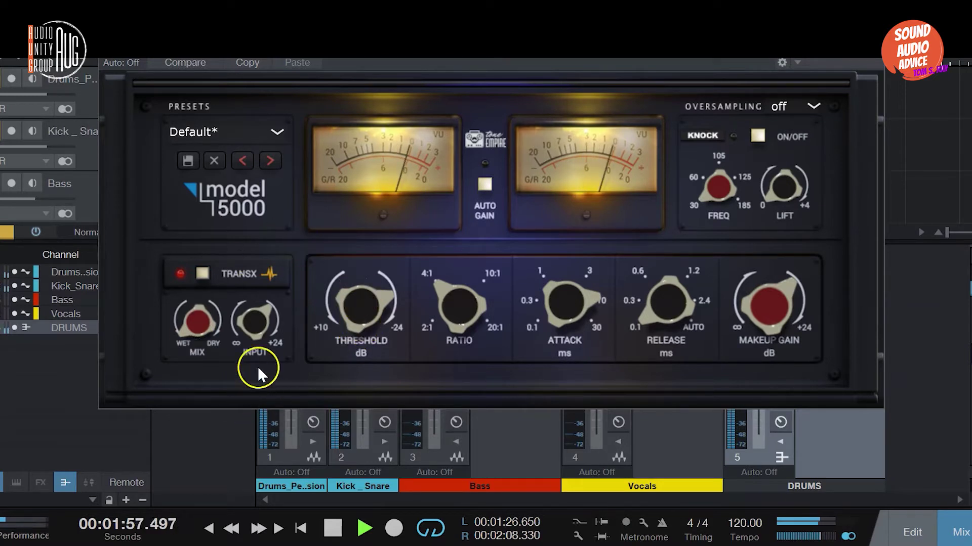
mouse_move(249, 320)
mouse_down()
mouse_move(276, 339)
mouse_move(256, 327)
mouse_move(254, 303)
mouse_up()
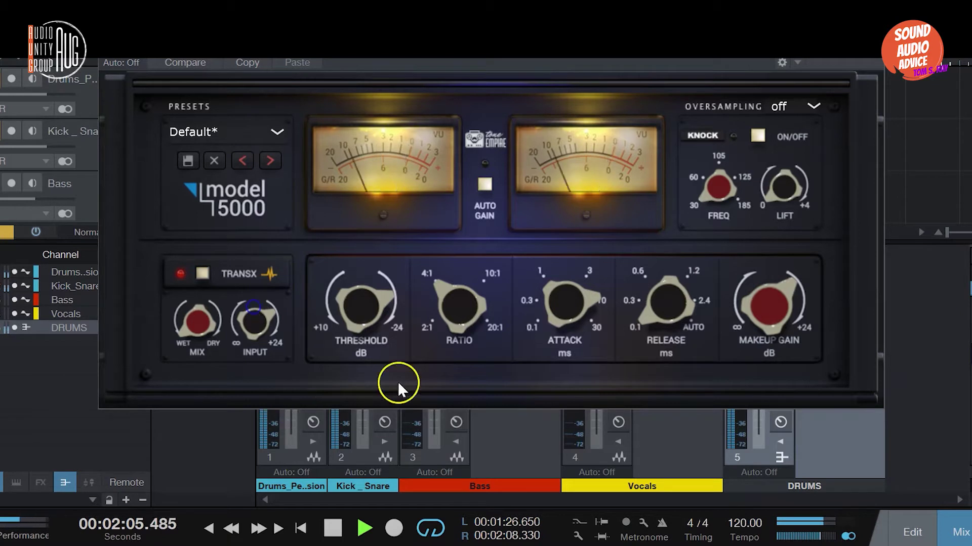
drag(356, 311, 356, 337)
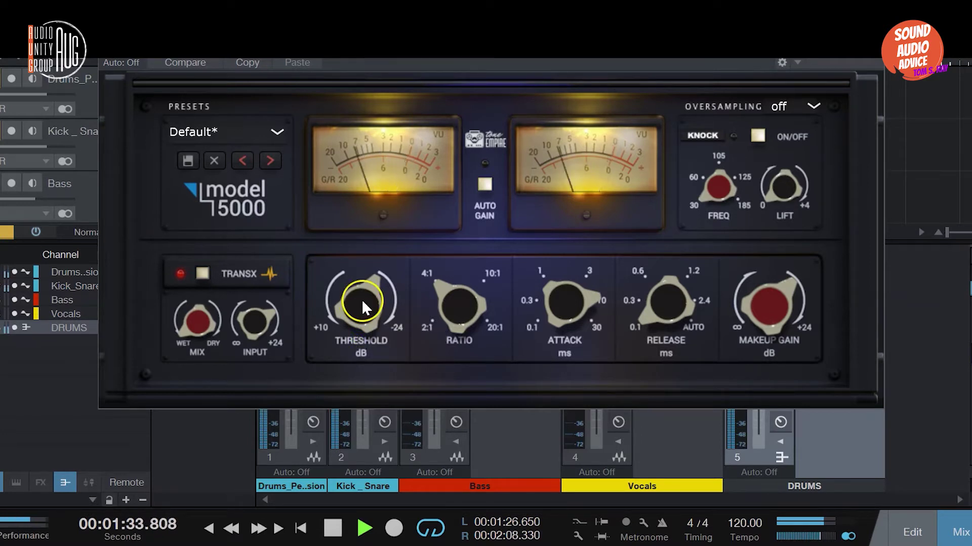
Step: Set the DRUMS compressor's ratio to 2:1, listen to the result and stop playback
drag(450, 297, 440, 383)
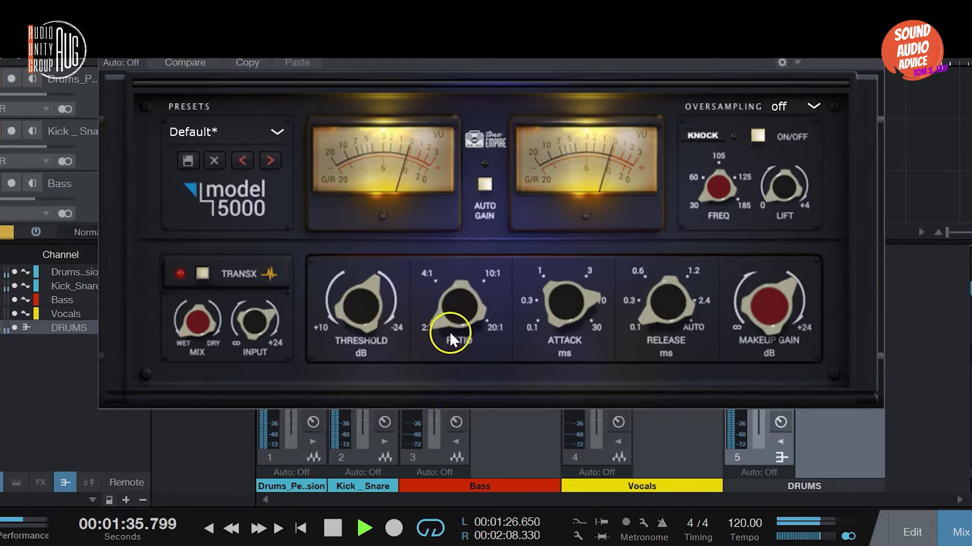
drag(449, 333, 461, 297)
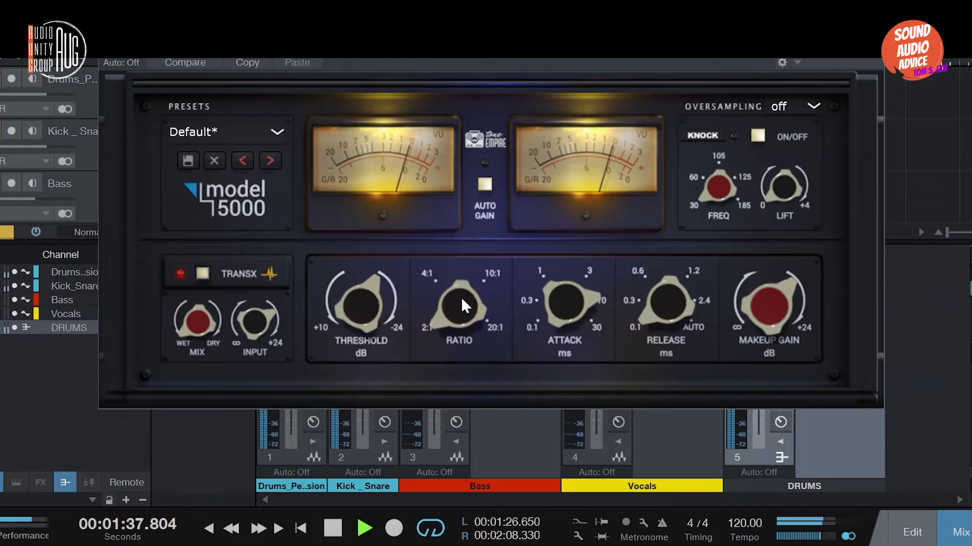
click(164, 64)
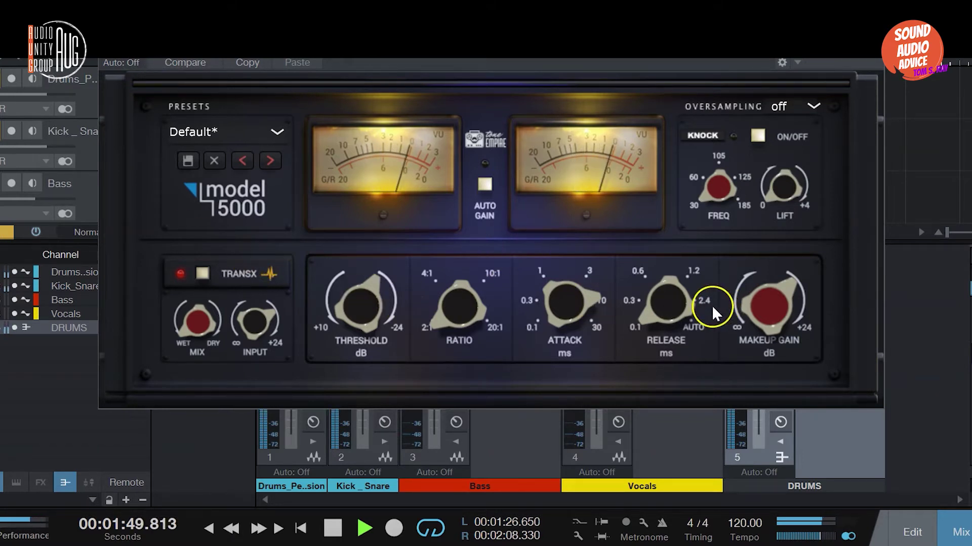
key(space)
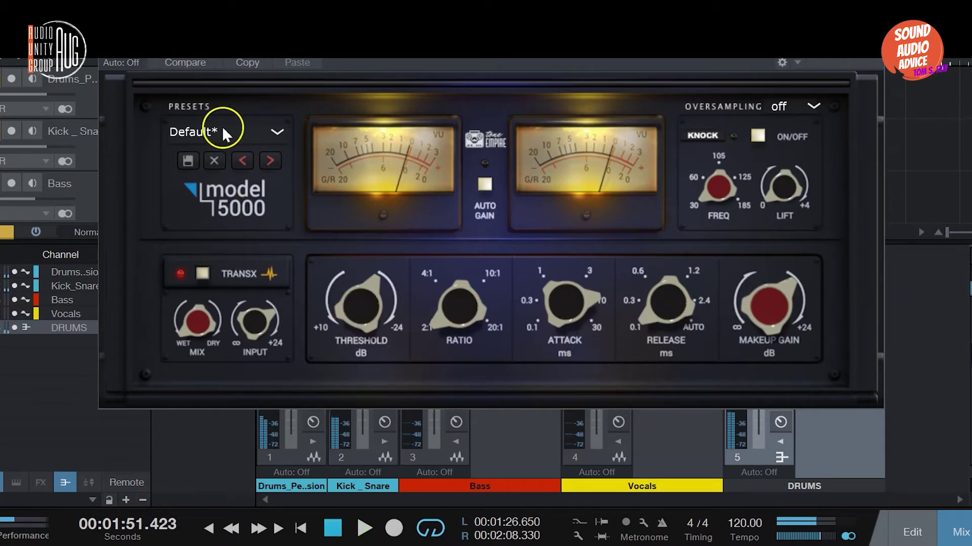
Step: Load the RockDrmMix A preset from the Drums - Rock category and play the drums through it
click(225, 131)
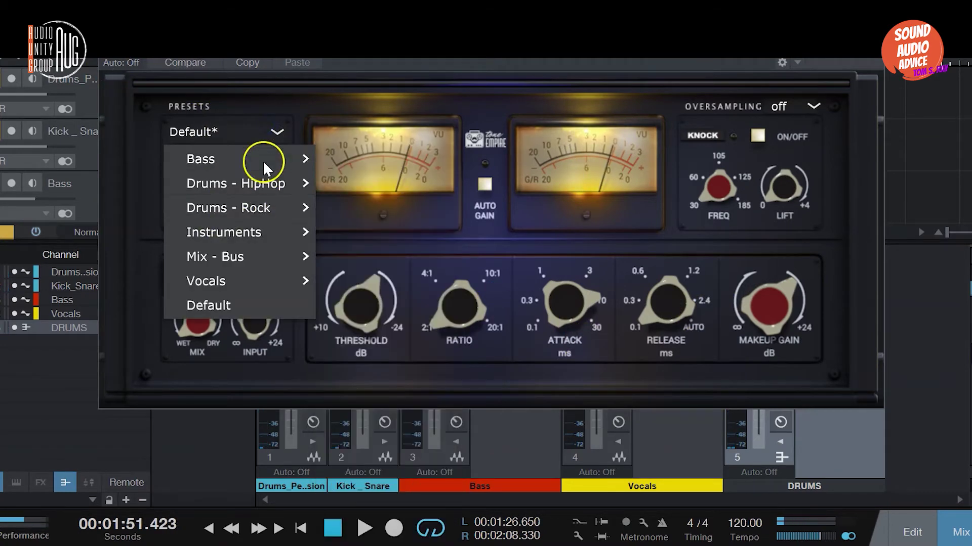
mouse_move(261, 202)
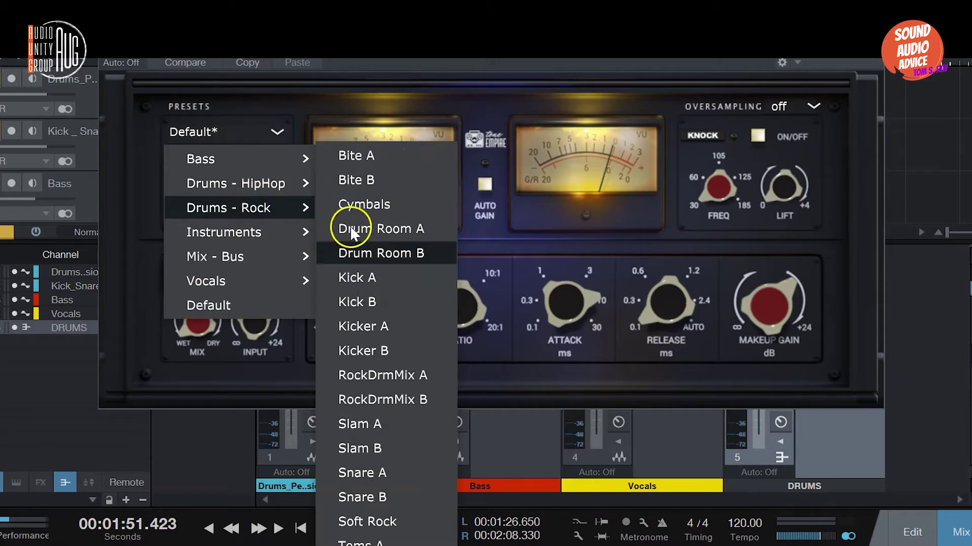
click(423, 376)
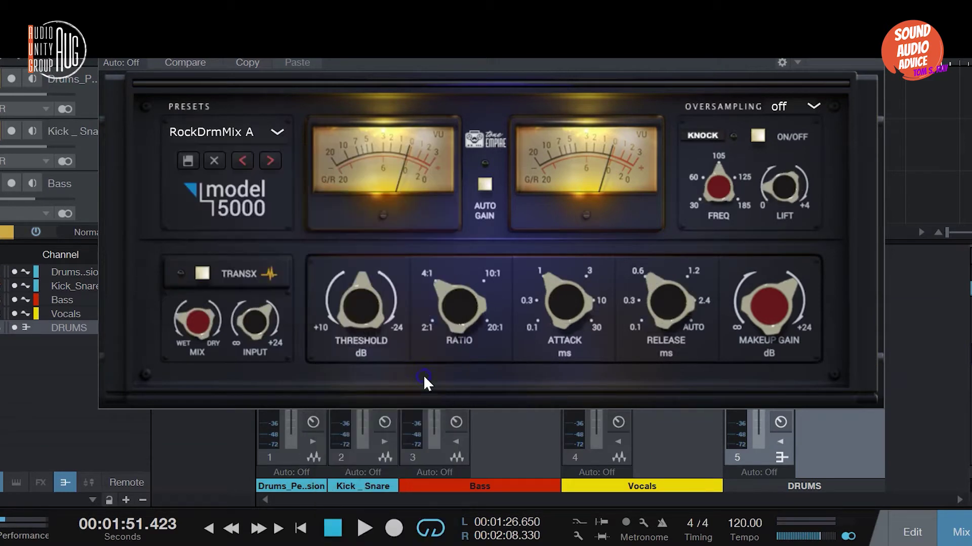
key(space)
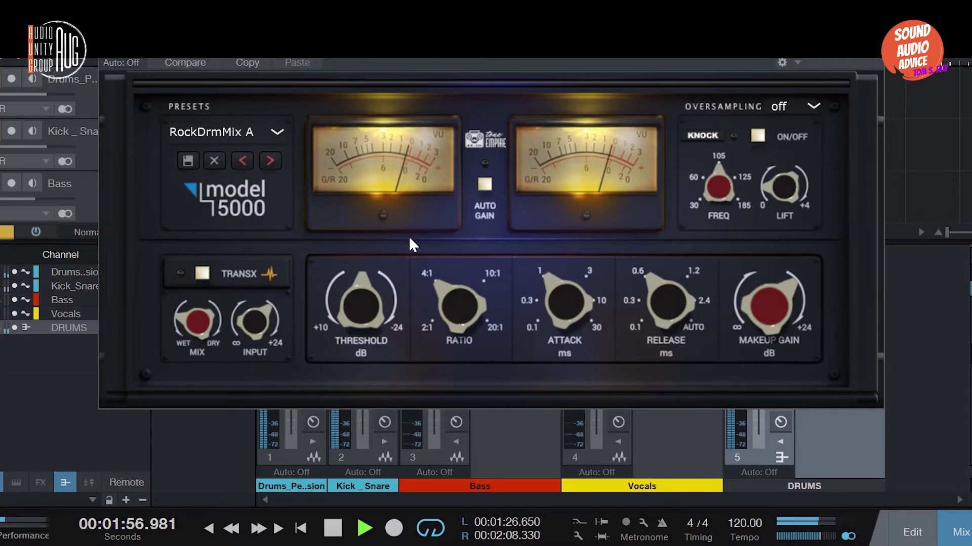
Step: Switch to the RockDrmMix B preset during playback, listen to it on the drums and stop playback
click(253, 133)
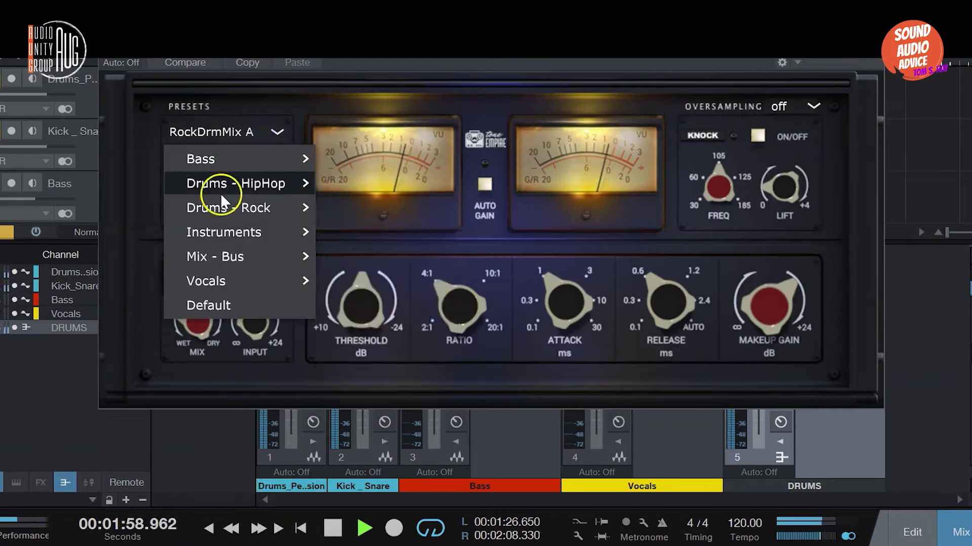
click(266, 204)
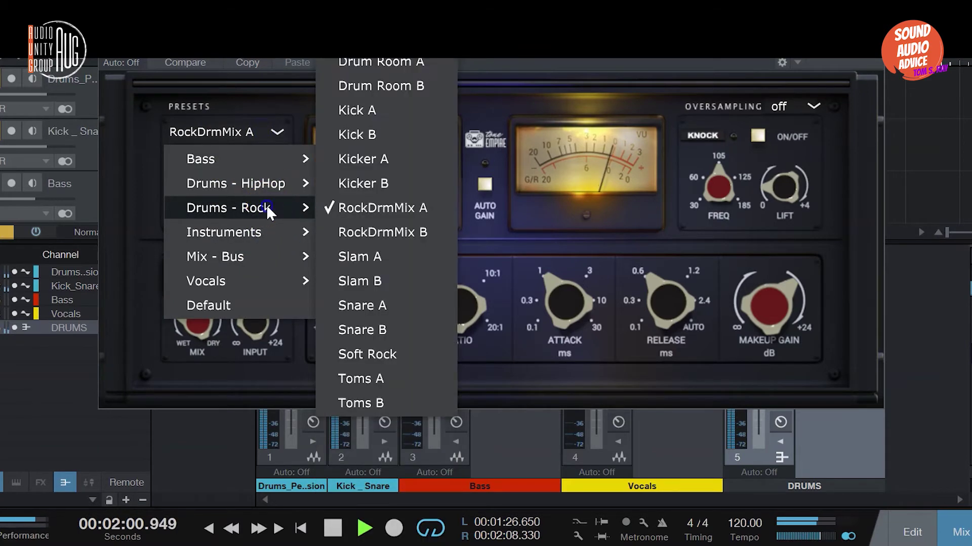
click(394, 228)
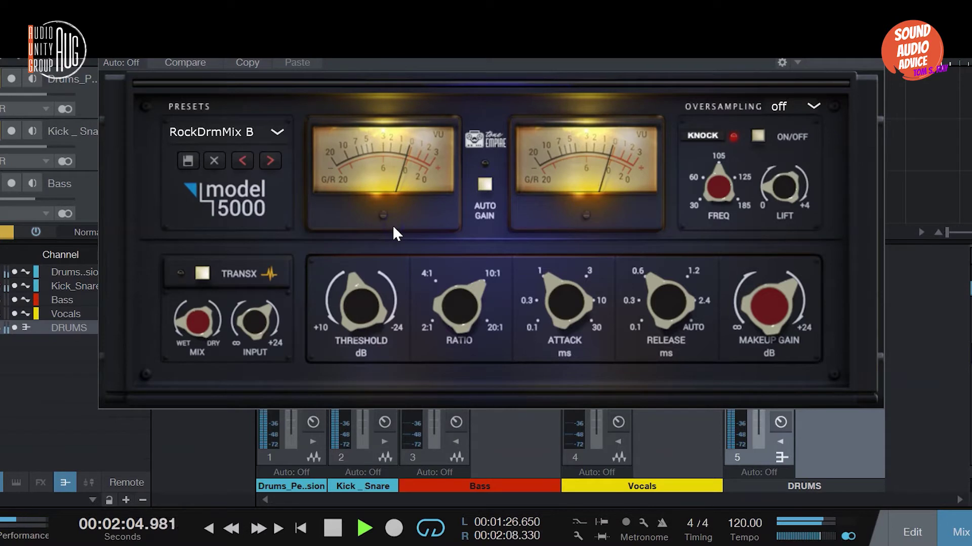
click(271, 162)
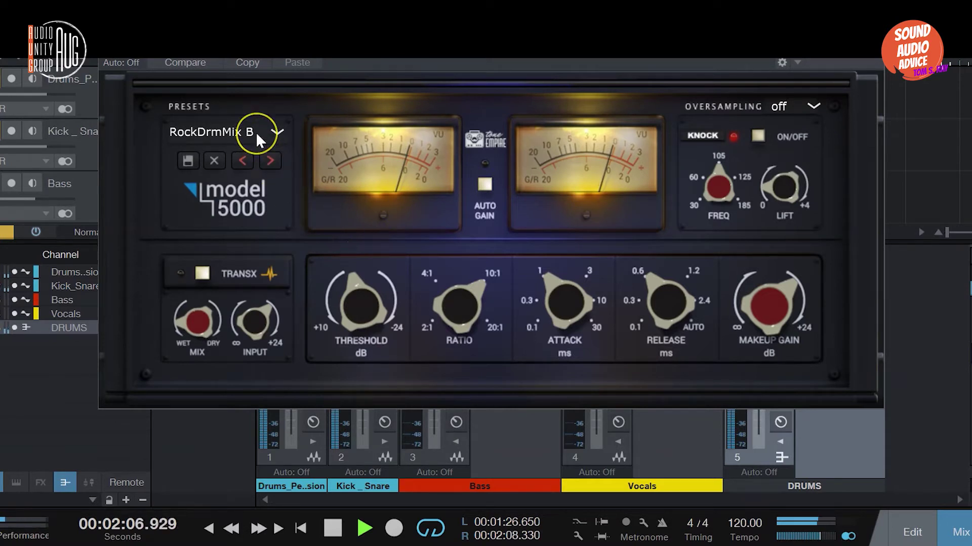
key(space)
click(325, 161)
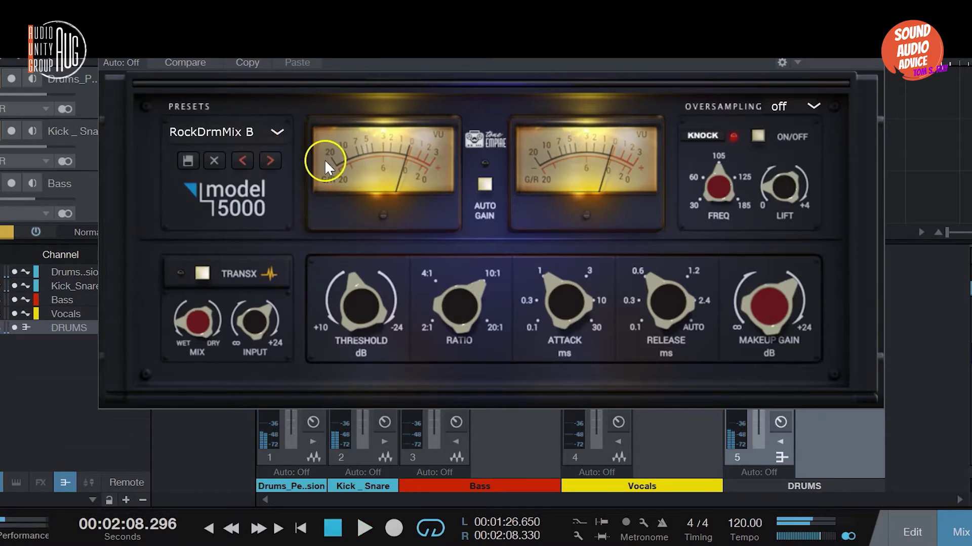
Step: Restore the Default preset in the DRUMS bus compressor
click(243, 131)
click(227, 159)
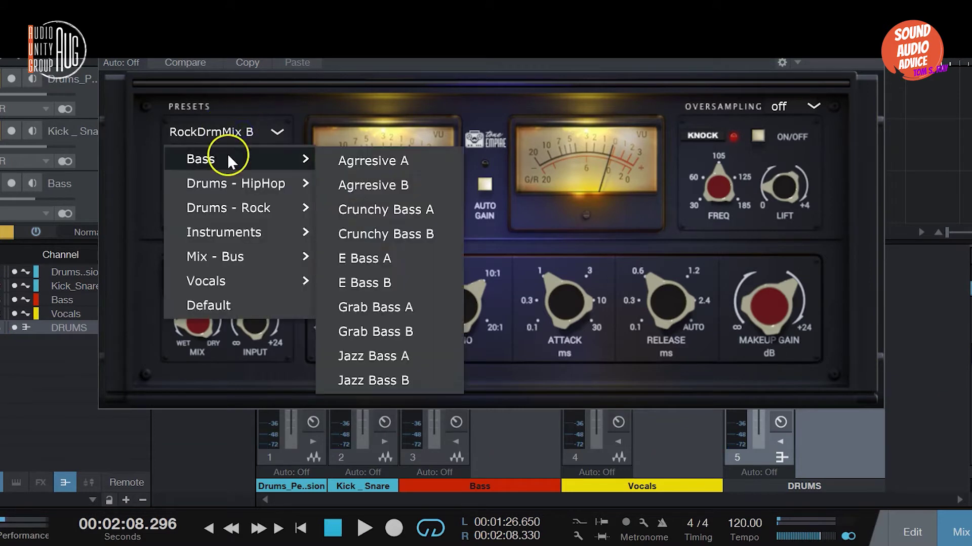
click(233, 306)
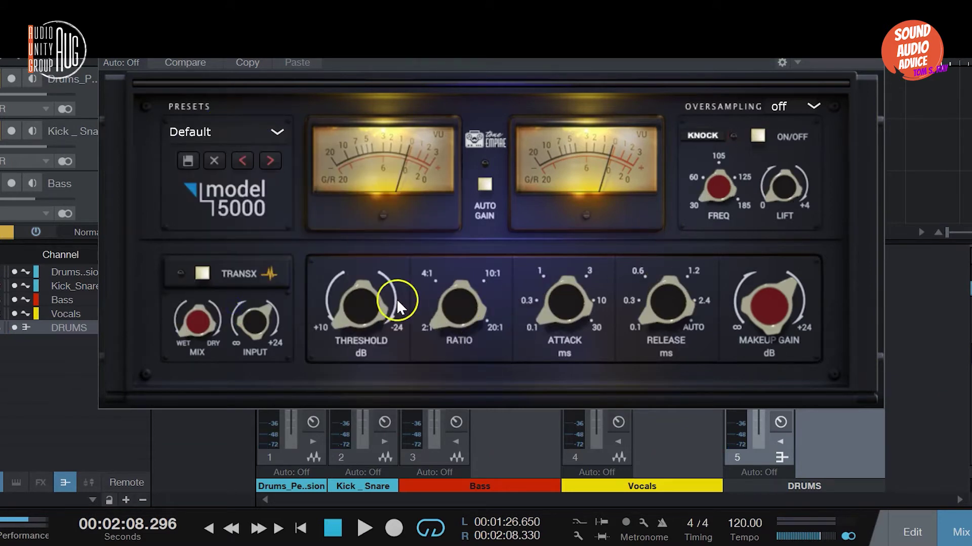
Step: Lower the threshold of the DRUMS bus compressor and set its attack to 3 ms
drag(396, 299, 379, 218)
key(space)
drag(420, 334, 449, 304)
drag(556, 314, 570, 181)
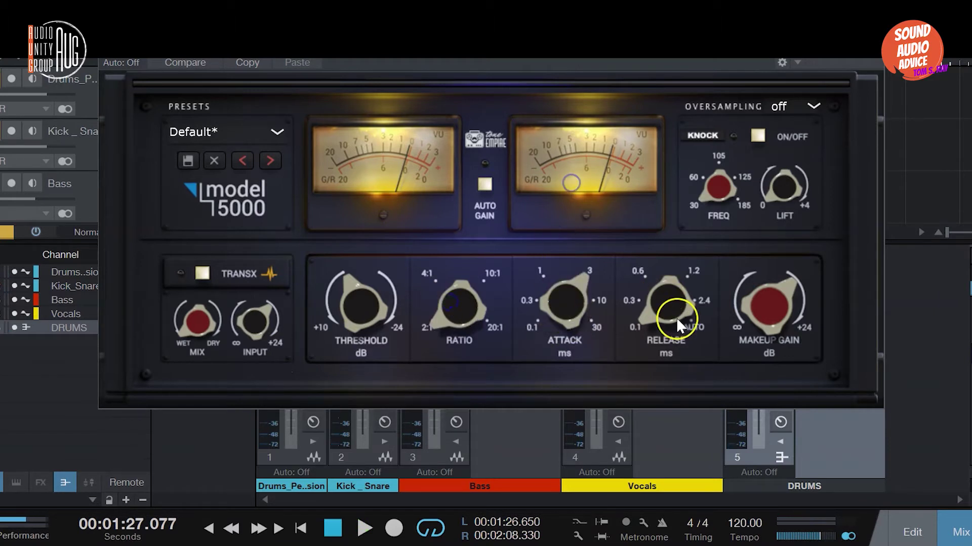
drag(370, 302, 352, 264)
Step: Switch on TransX and fine-tune the input level and threshold while the drums play, stopping playback at the end
click(202, 274)
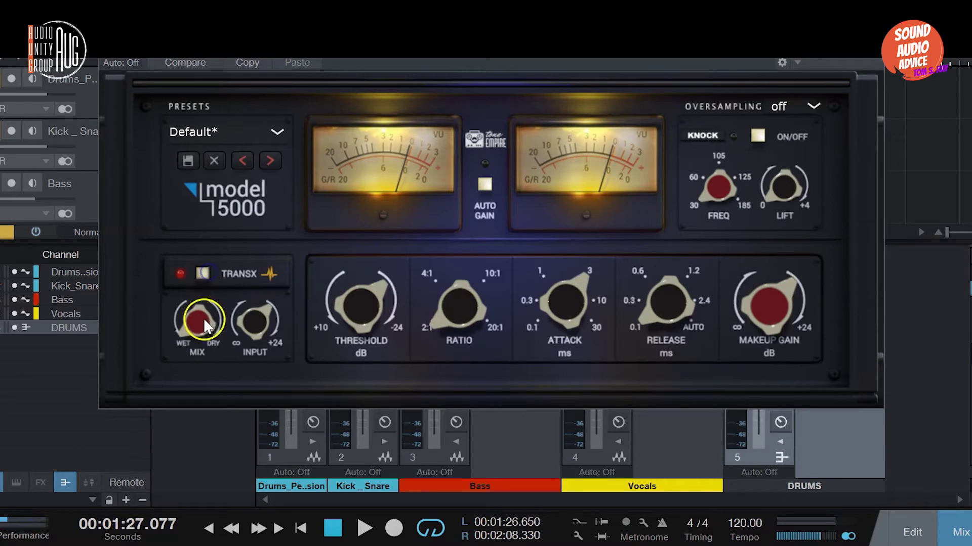
key(space)
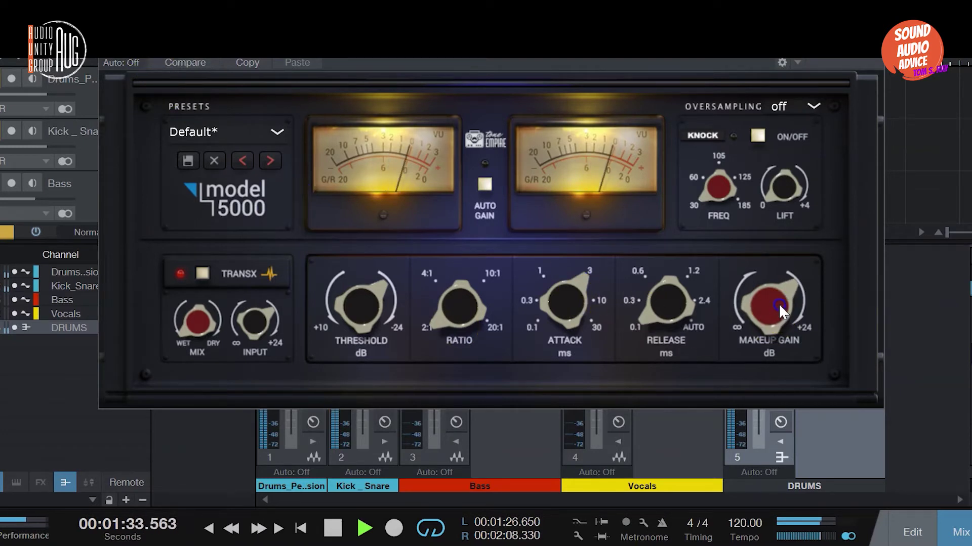
drag(263, 322, 263, 318)
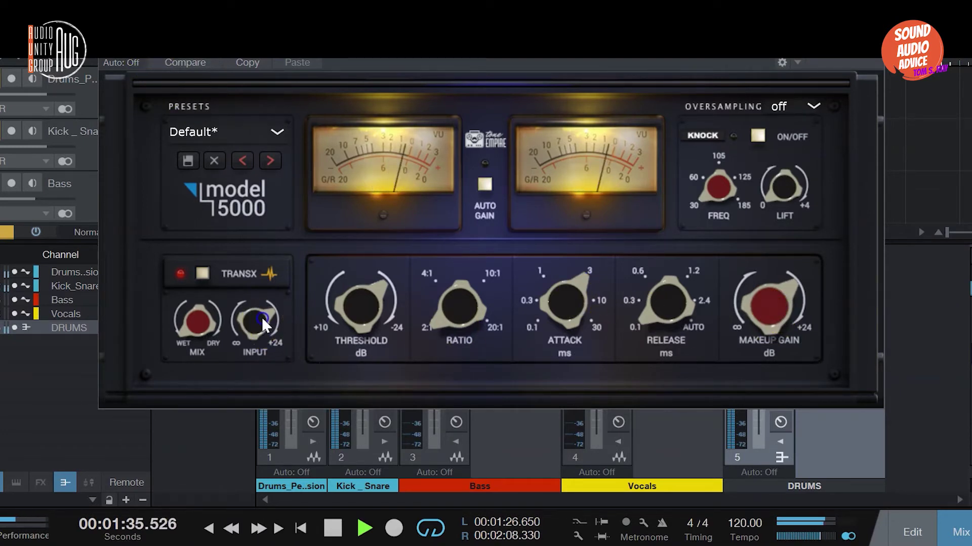
drag(375, 305, 376, 309)
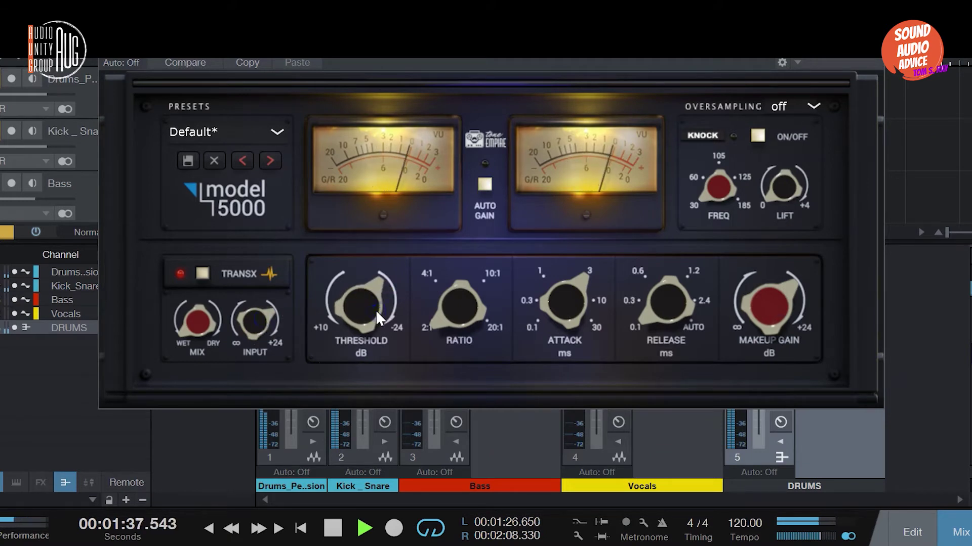
key(space)
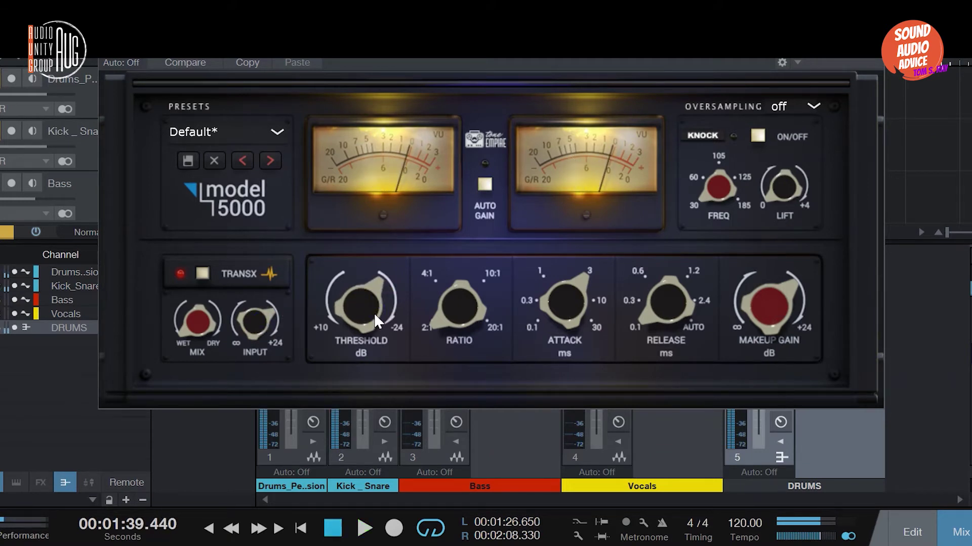
Step: Mute the drum channels, solo the Bass track and open its Model5000 insert
click(623, 144)
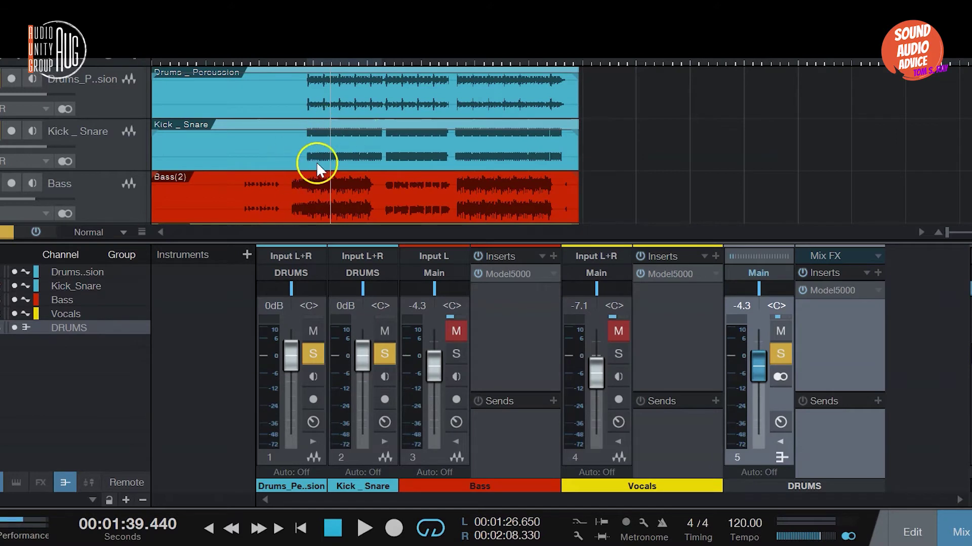
click(4, 184)
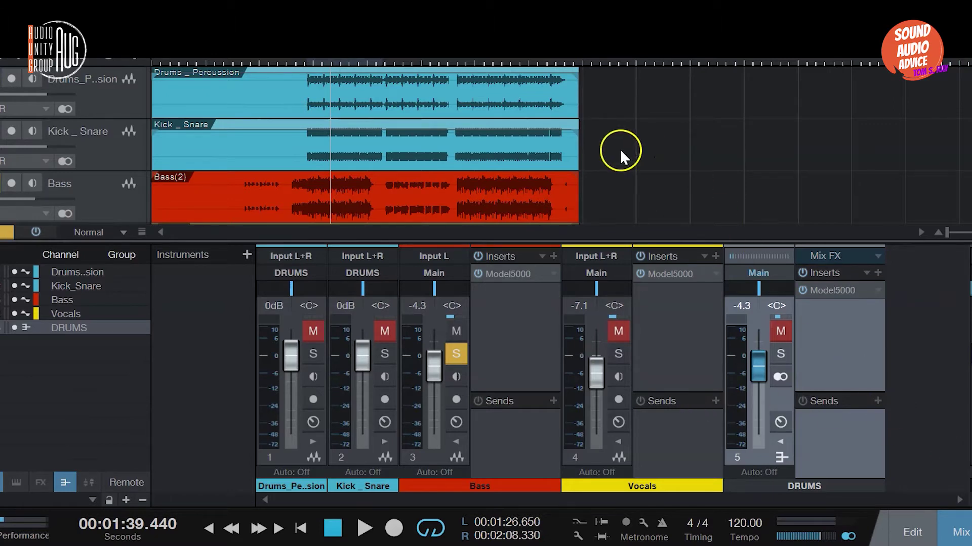
click(517, 272)
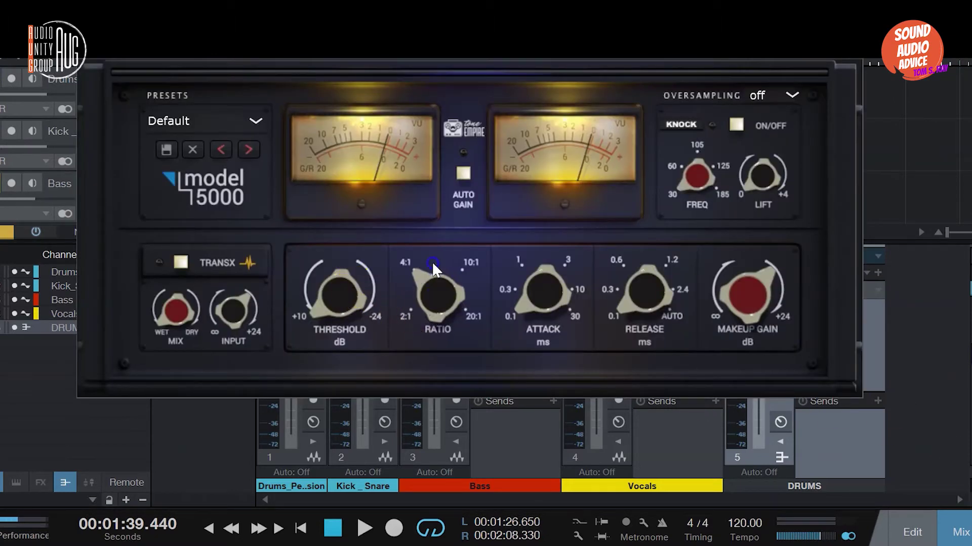
Step: Set the bass compressor's ratio to 10:1 and its attack to 1 ms
drag(432, 261, 436, 194)
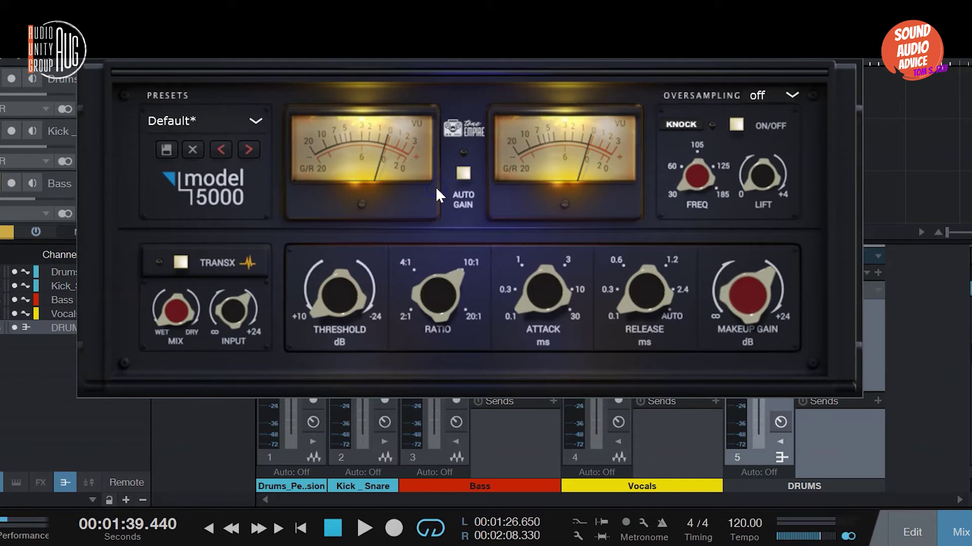
drag(519, 284, 531, 228)
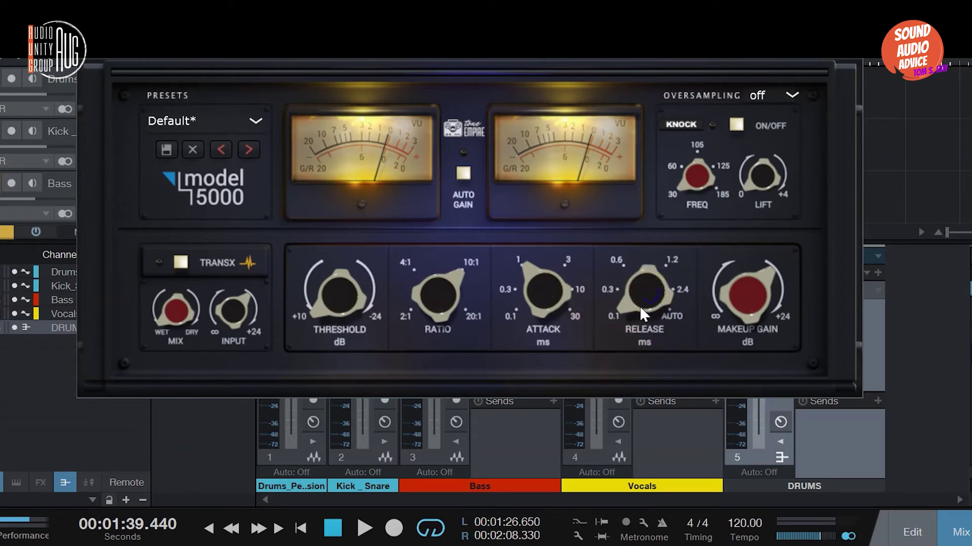
Step: Lower the bass compressor's threshold past the middle of its range and play the bass while checking the makeup gain
drag(326, 292, 336, 191)
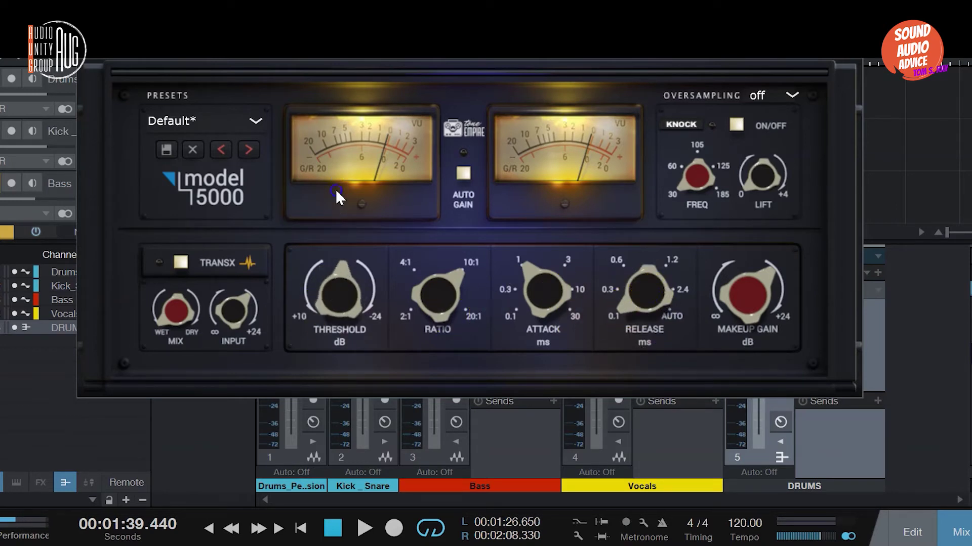
key(space)
mouse_move(362, 271)
mouse_down()
mouse_move(340, 289)
mouse_move(332, 259)
mouse_up()
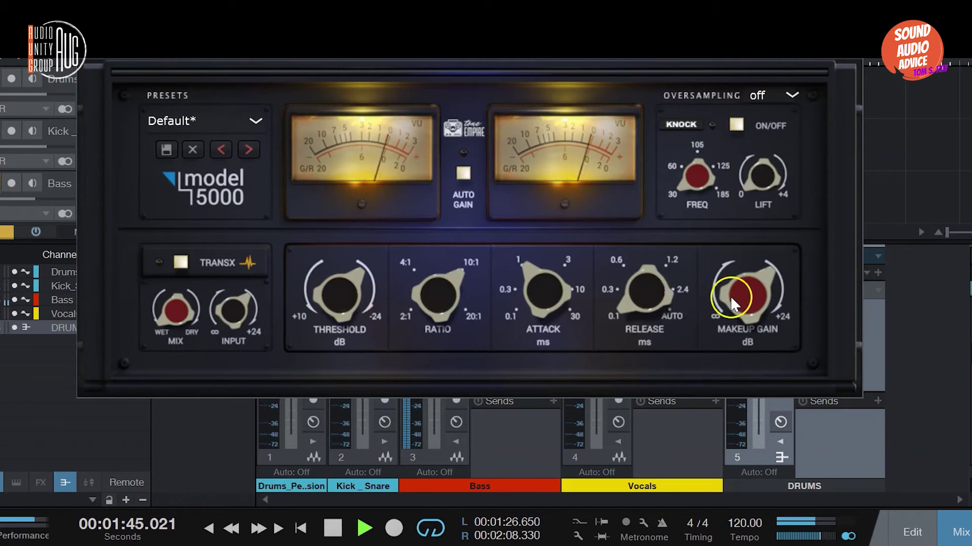
drag(731, 294, 738, 285)
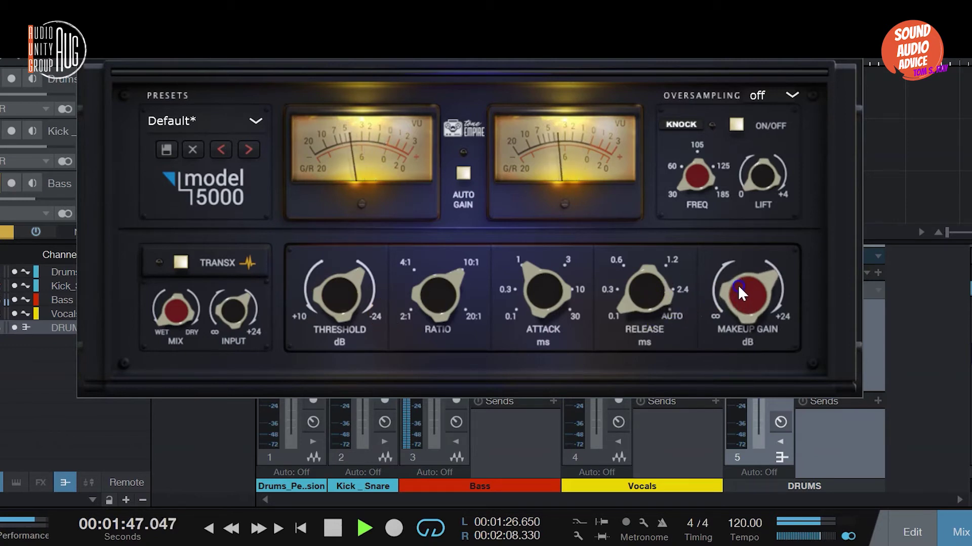
Step: Switch on TransX for the bass, then raise the input and ease the threshold back up to balance the compression
click(175, 261)
drag(234, 319, 238, 265)
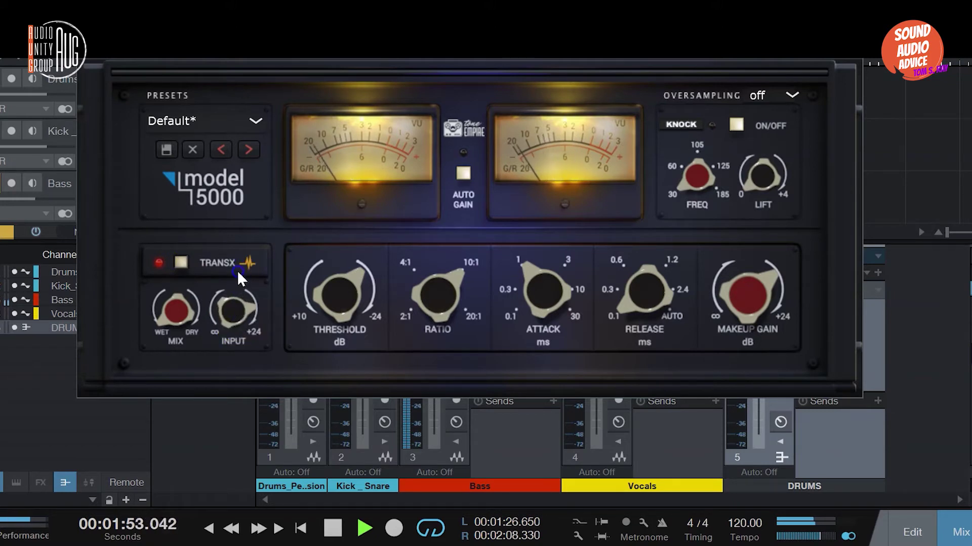
drag(334, 287, 338, 314)
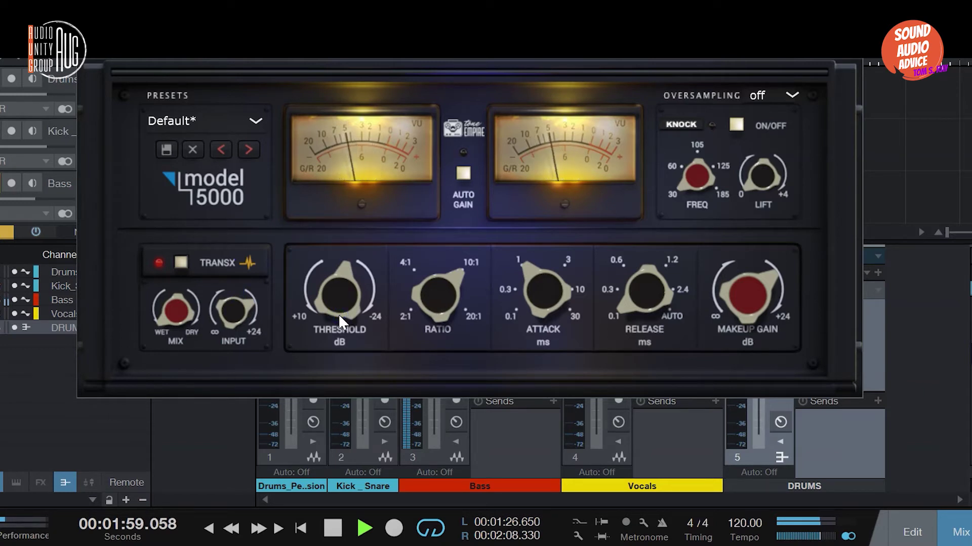
Step: Set the bass compressor's attack to 3 ms and replay the bass from near the start of the loop
drag(338, 313, 538, 242)
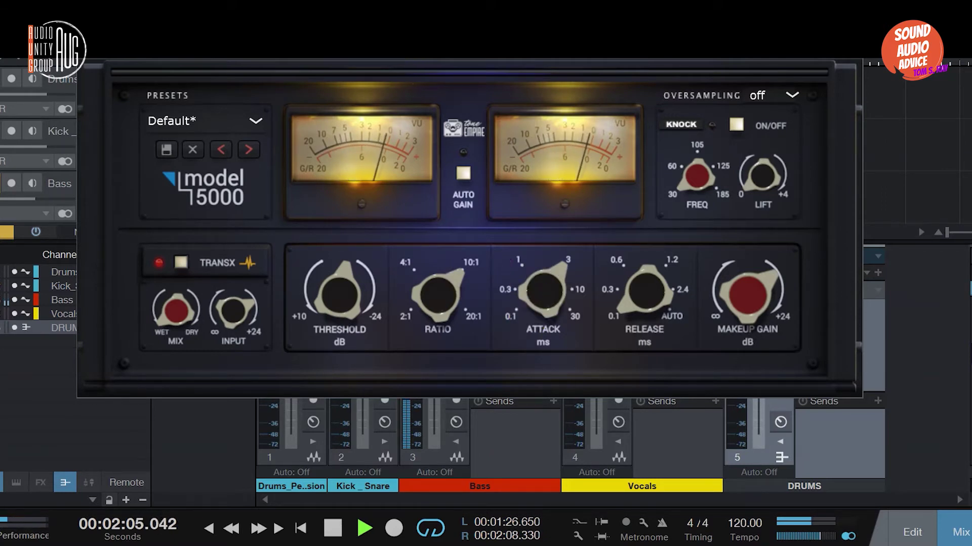
mouse_move(451, 27)
mouse_down()
mouse_move(435, 237)
mouse_move(453, 36)
mouse_up()
click(308, 61)
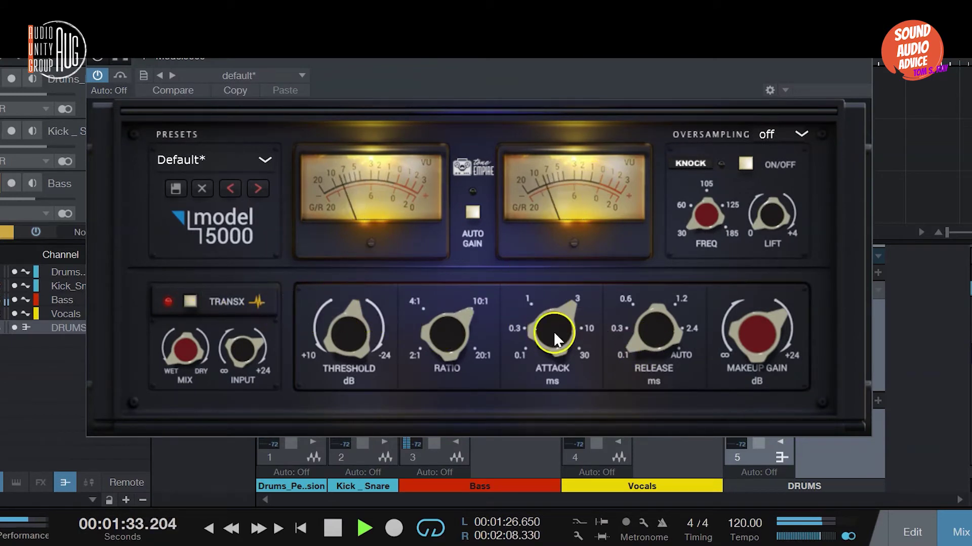
Step: Audition the bass with 1 ms and 10 ms attack, ease the threshold to mid-range, and return the attack to 3 ms
drag(553, 330, 553, 383)
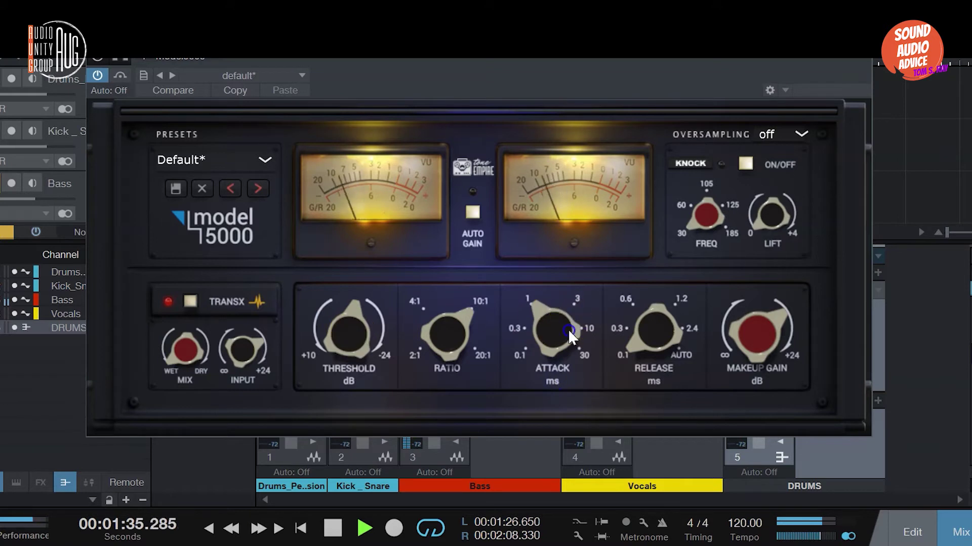
drag(568, 329, 557, 311)
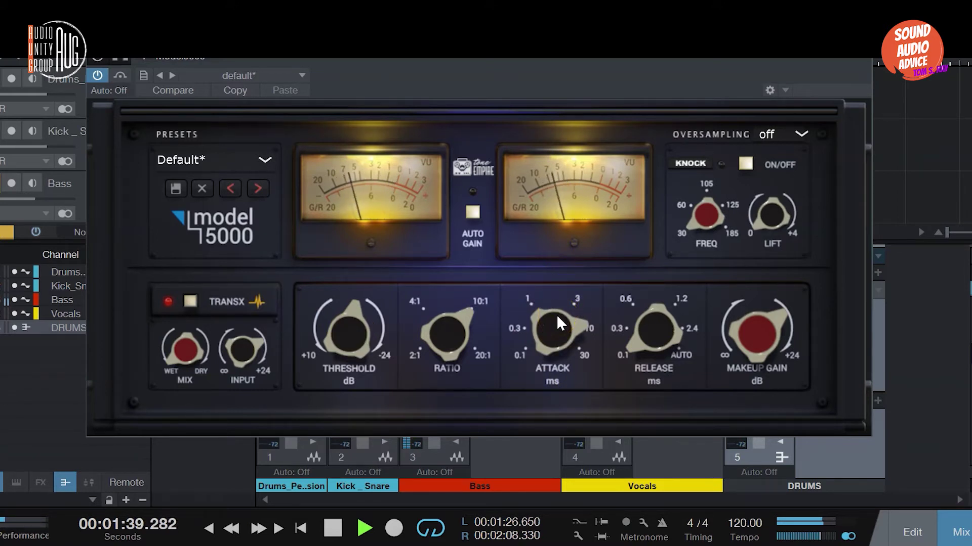
drag(370, 315, 364, 343)
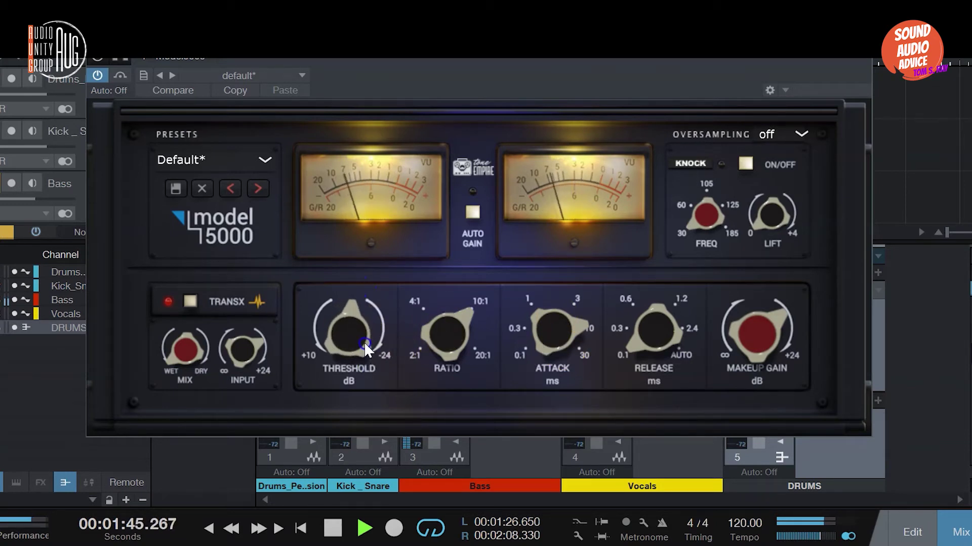
key(space)
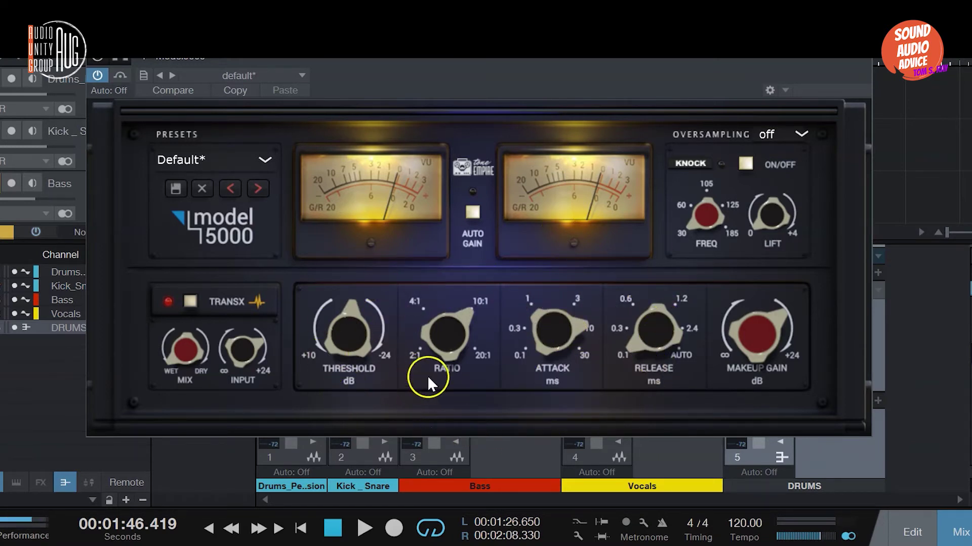
drag(558, 297, 510, 311)
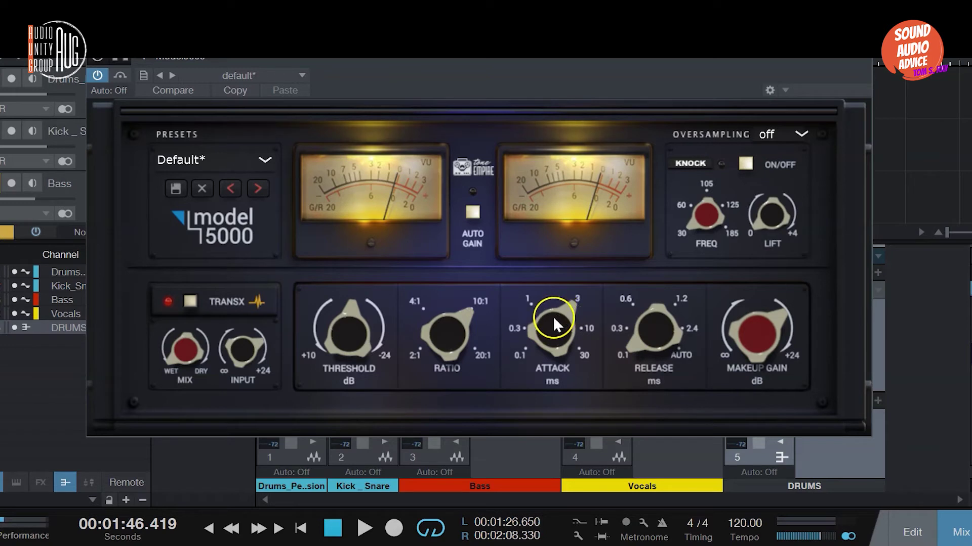
Step: Play the bass and bypass and re-enable Model5000 to compare the dry and compressed sound
key(space)
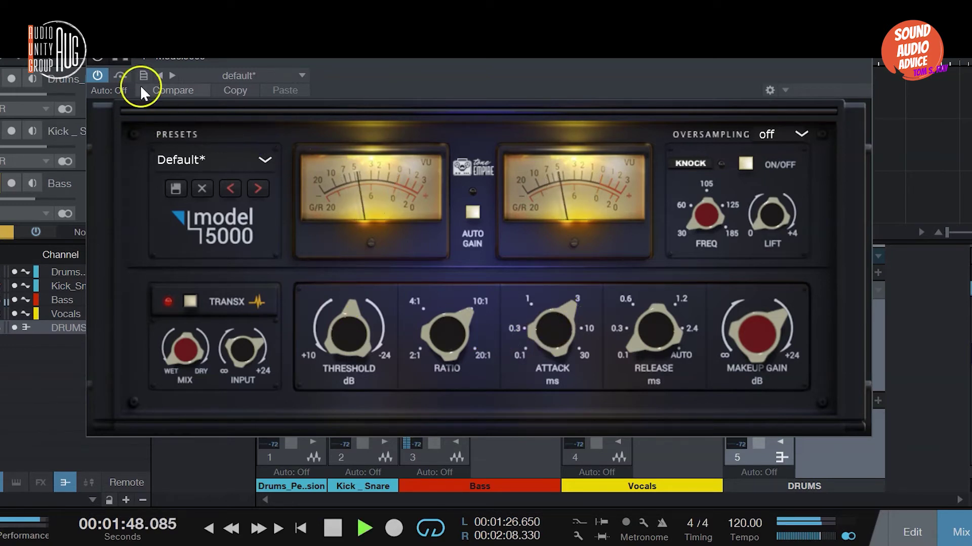
click(125, 76)
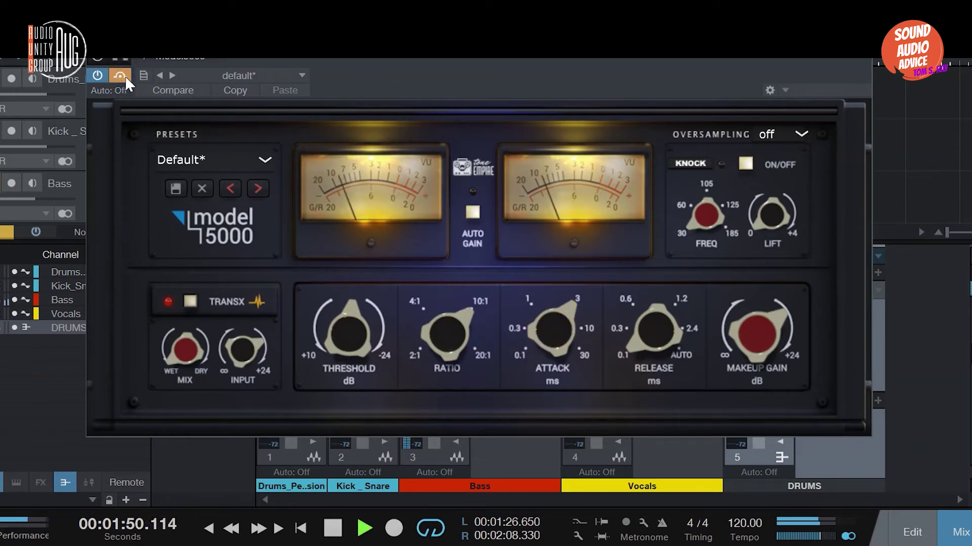
click(125, 75)
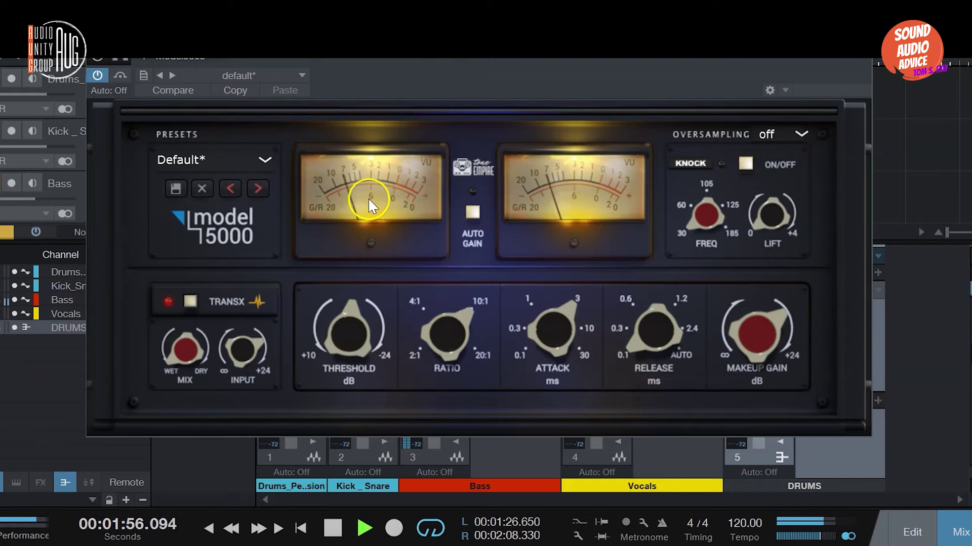
key(space)
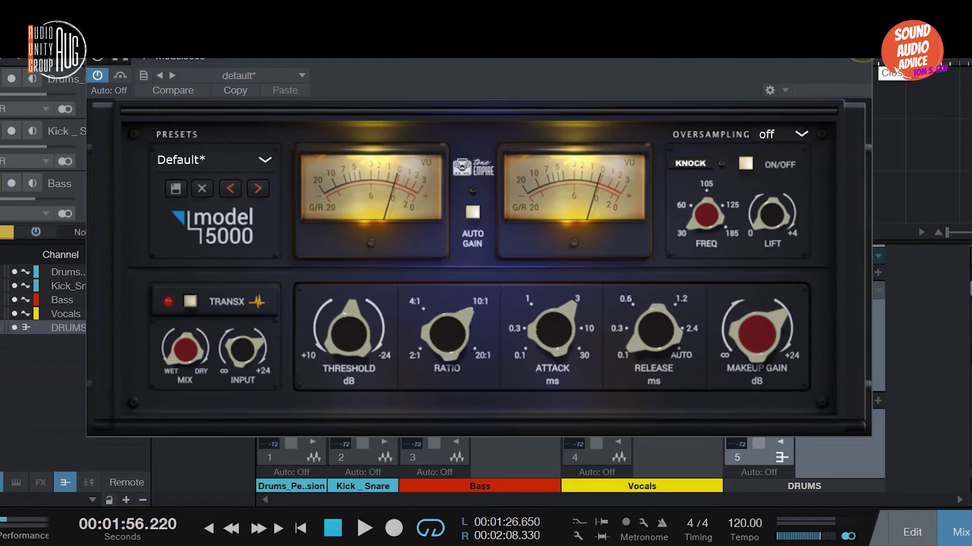
Step: Close the bass compressor, solo the Vocals track and open its Model5000 insert
click(863, 59)
scroll(379, 172, down, 1)
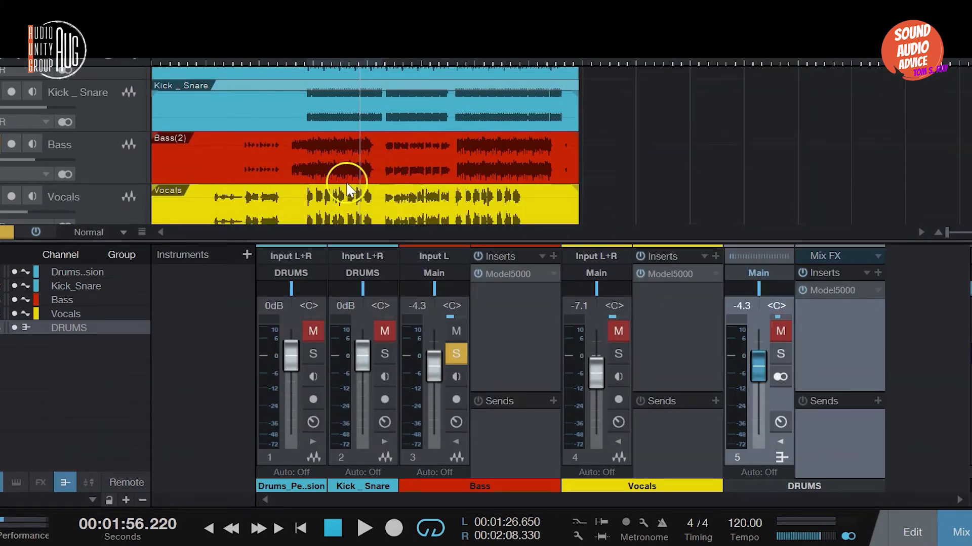
scroll(347, 178, down, 1)
click(4, 157)
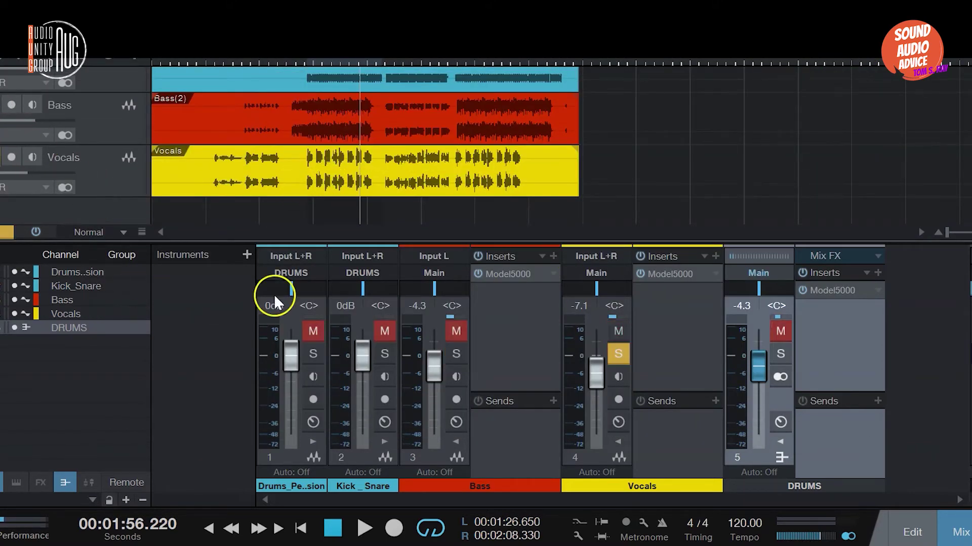
click(324, 175)
click(671, 275)
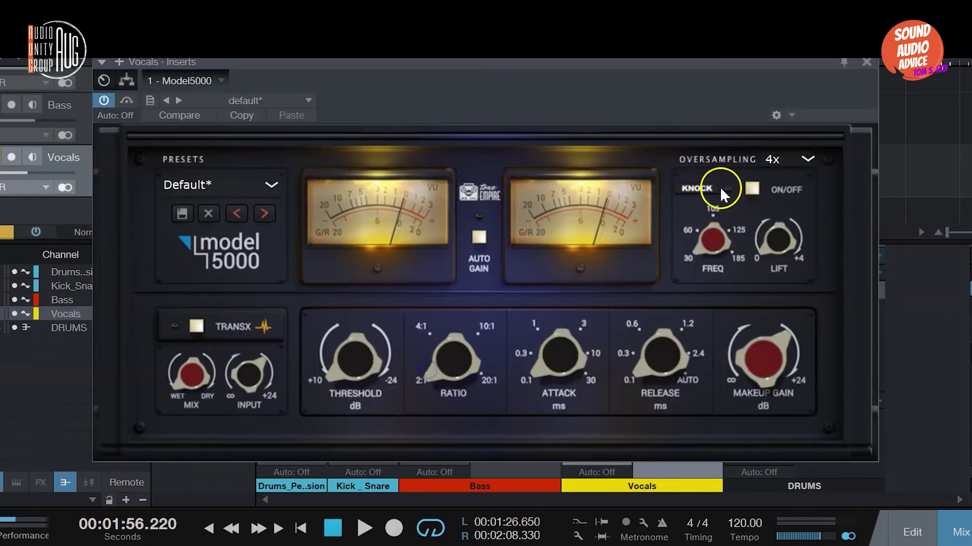
Step: Set the vocal compressor's attack to 3 ms and its release to 0.3
mouse_move(658, 69)
mouse_down()
mouse_move(660, 54)
mouse_move(692, 187)
mouse_move(685, 75)
mouse_move(665, 61)
mouse_up()
click(373, 377)
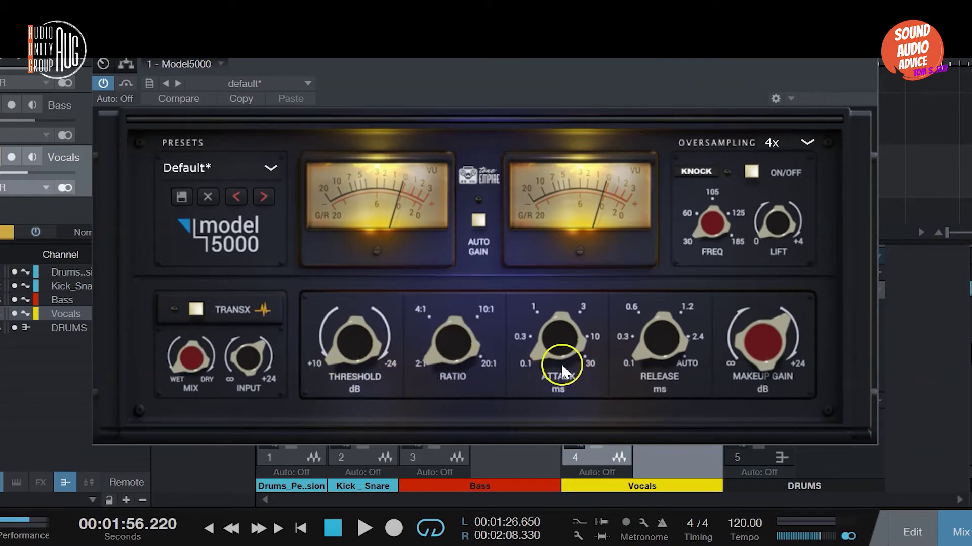
drag(561, 363, 561, 223)
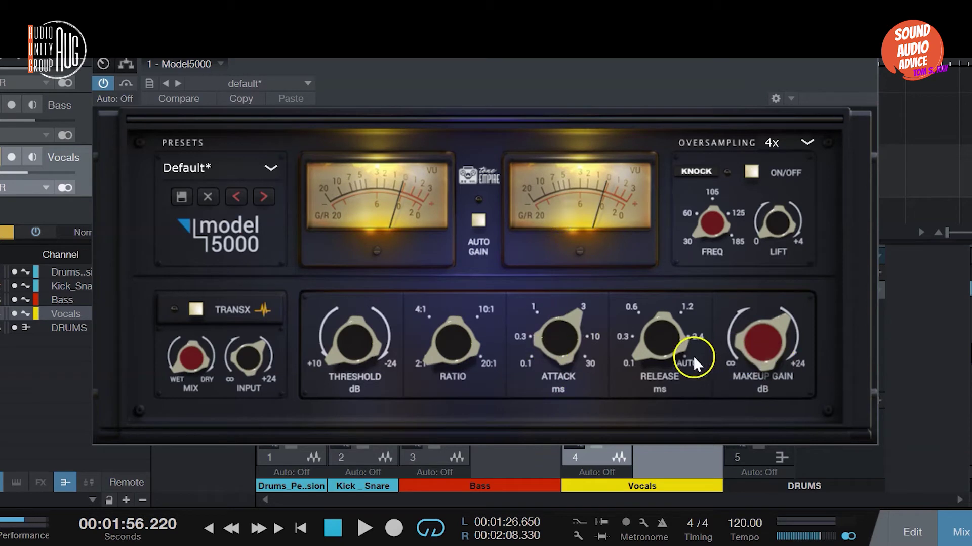
drag(694, 359, 678, 313)
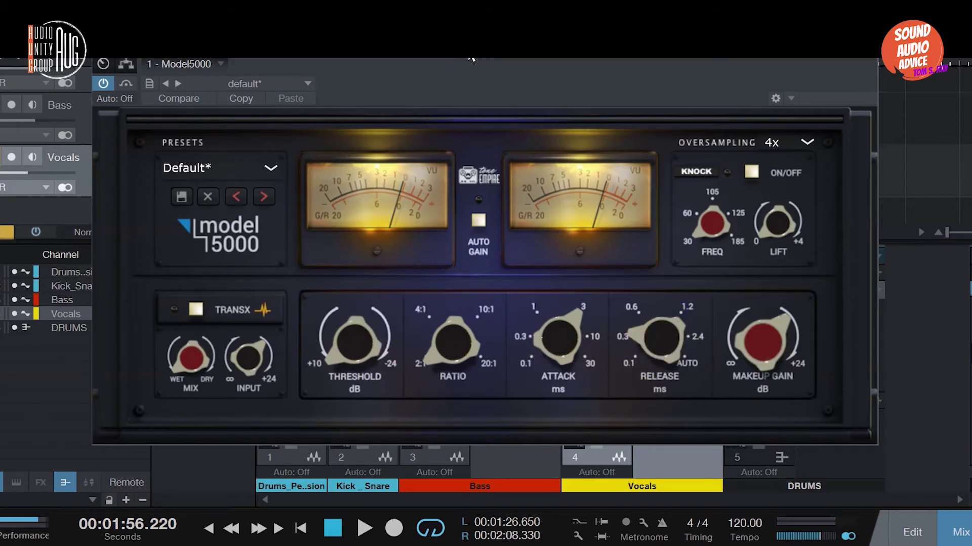
Step: Lower the vocal compressor's threshold well past mid-range while playing the vocals, and restart playback near the start of the loop
drag(364, 327, 352, 228)
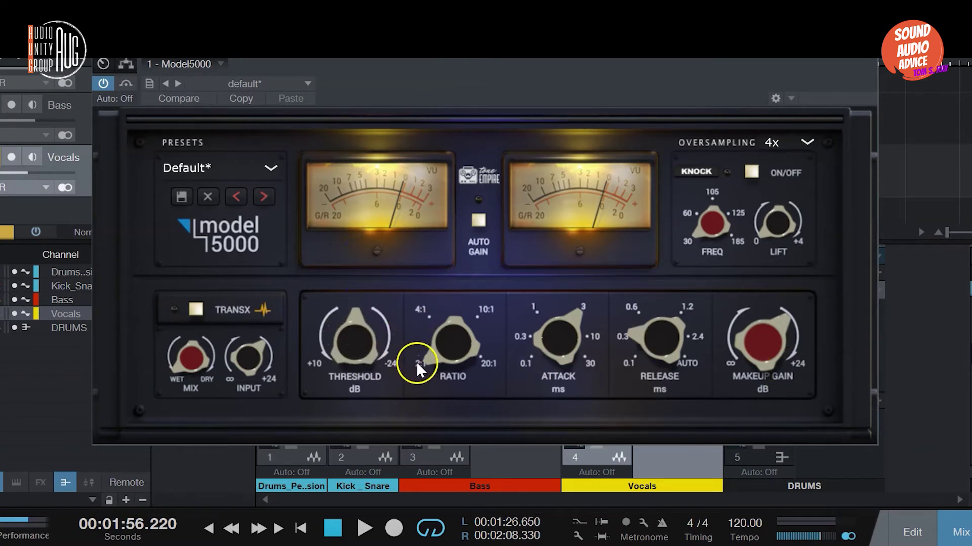
key(space)
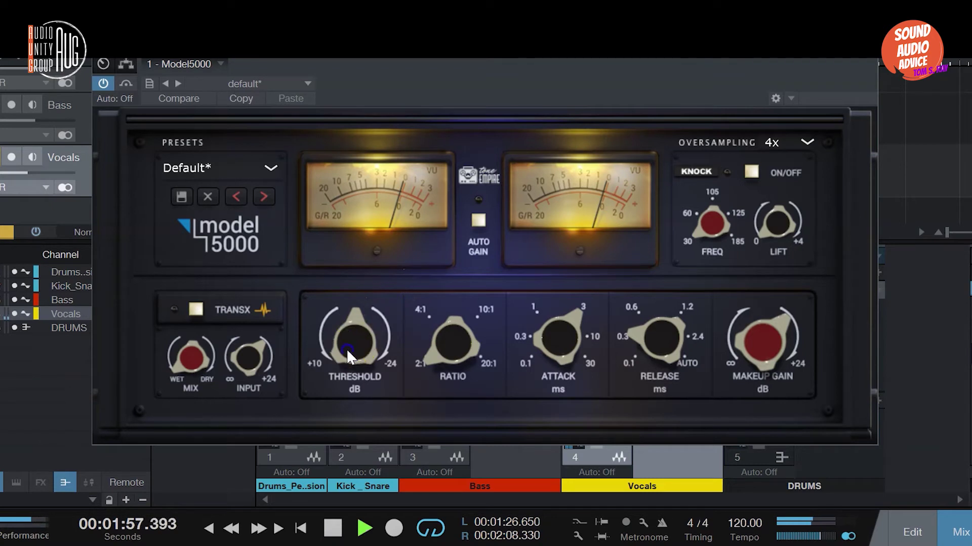
drag(346, 349, 341, 302)
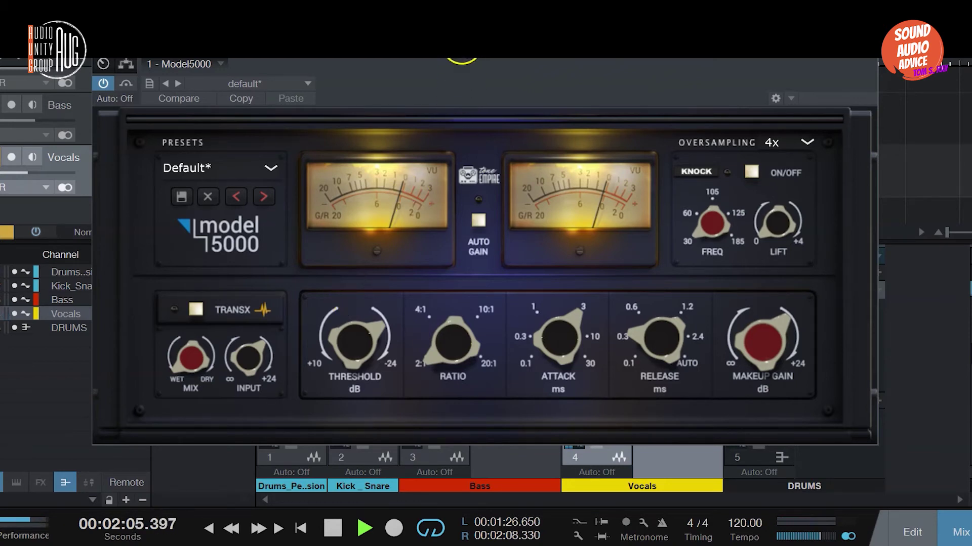
drag(459, 45, 468, 155)
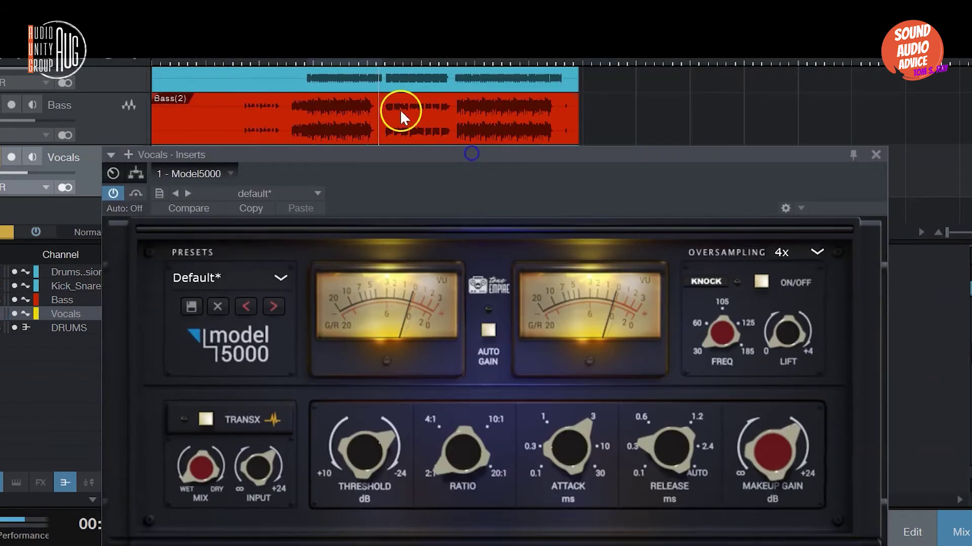
click(306, 60)
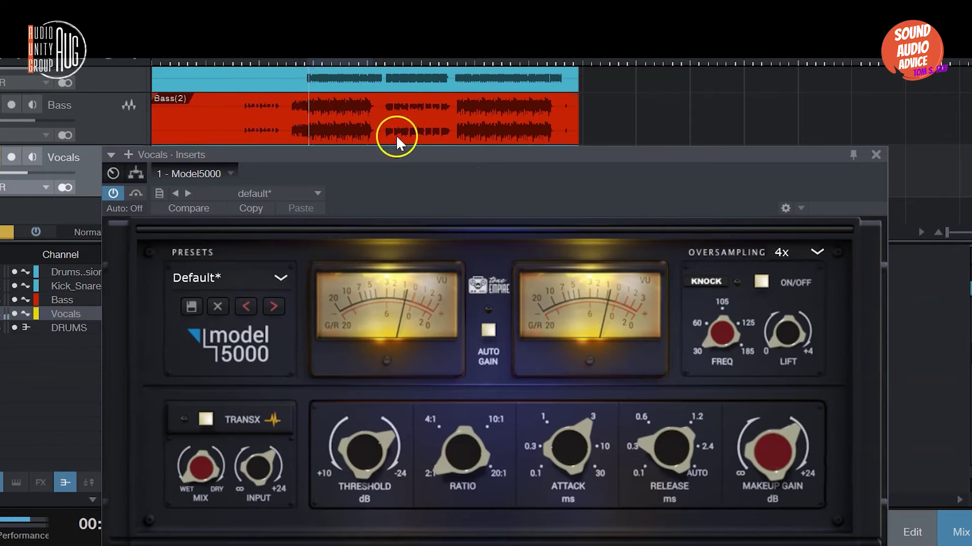
drag(459, 152, 456, 70)
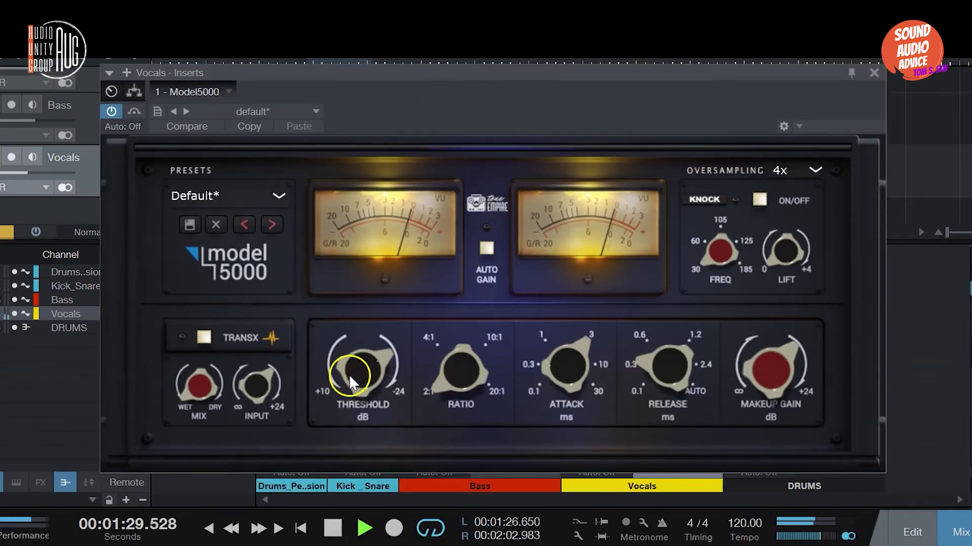
Step: Set the vocal compressor's ratio to 4:1 and fine-tune its threshold during playback
drag(349, 380, 356, 375)
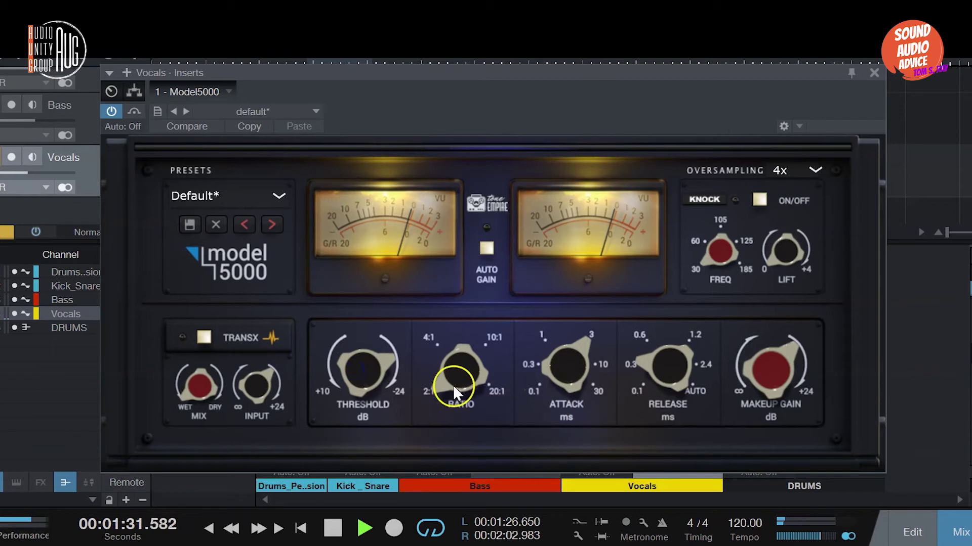
drag(453, 385, 453, 382)
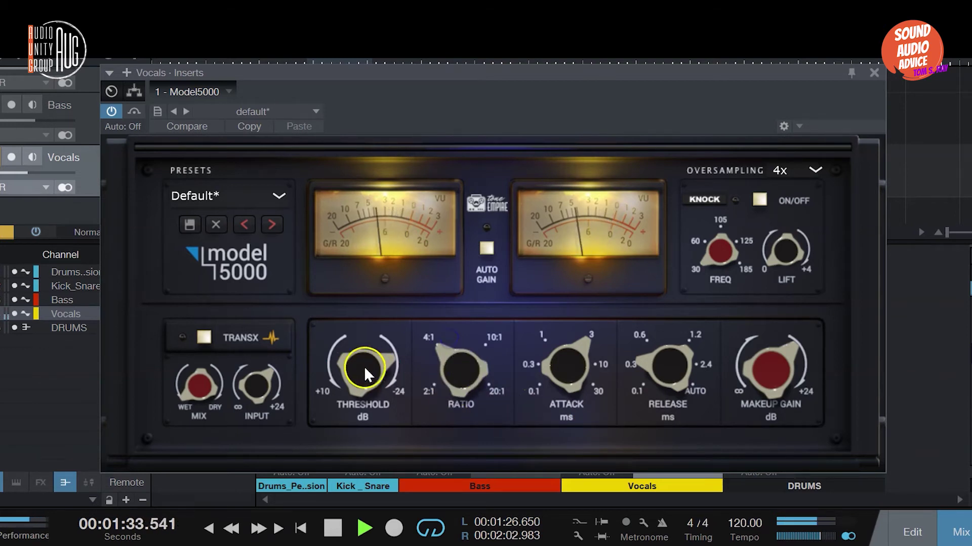
drag(364, 367, 361, 369)
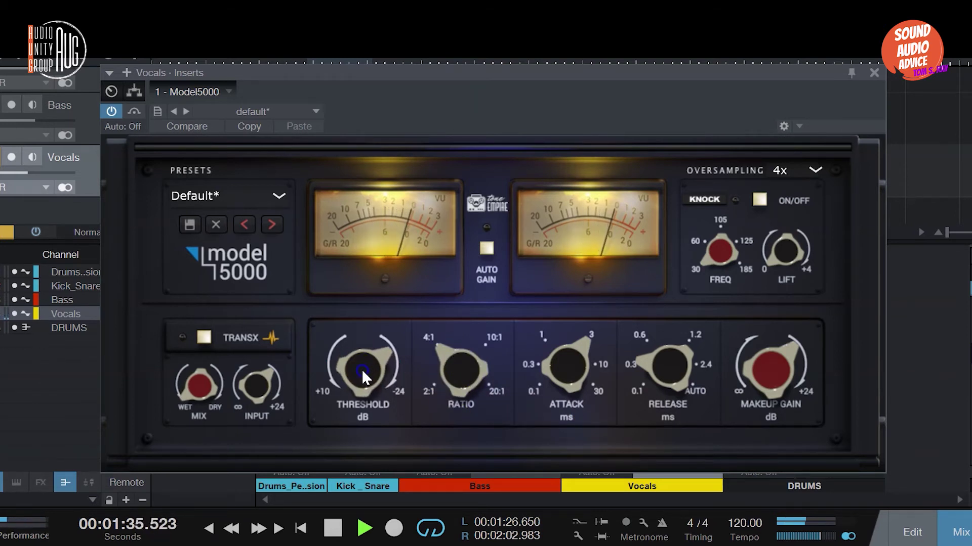
Step: Switch on TransX for the vocals, adjusting the input and easing the threshold back to mid-range to balance the compression
drag(258, 387, 255, 365)
click(204, 339)
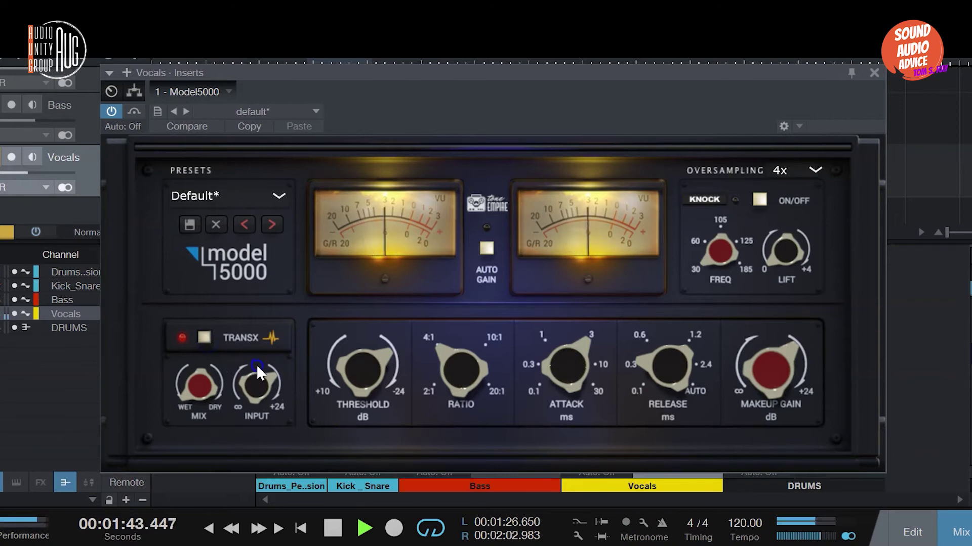
drag(412, 365, 387, 419)
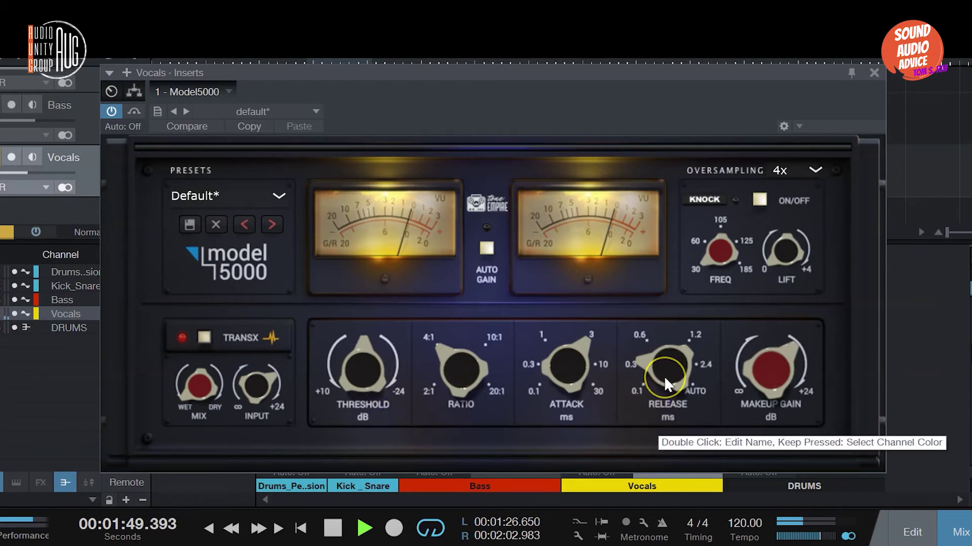
Step: Try a release of 0.6 on the vocals and set the attack to 1 ms after auditioning 0.3 ms
drag(663, 376, 584, 440)
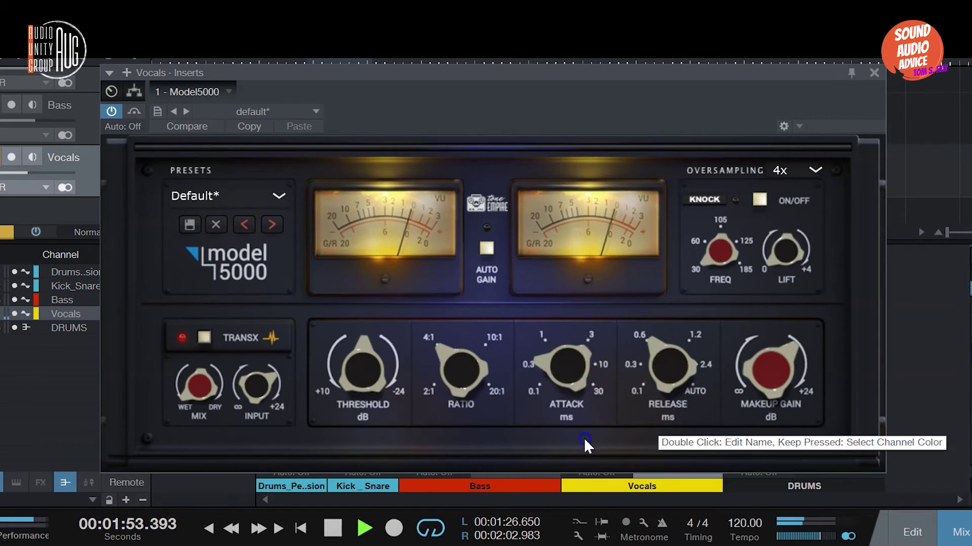
click(634, 386)
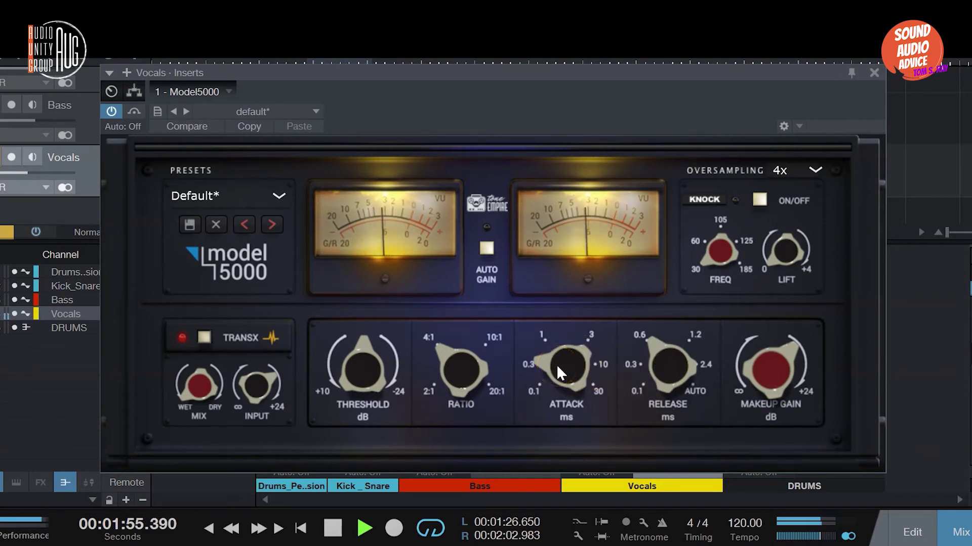
drag(558, 360, 561, 336)
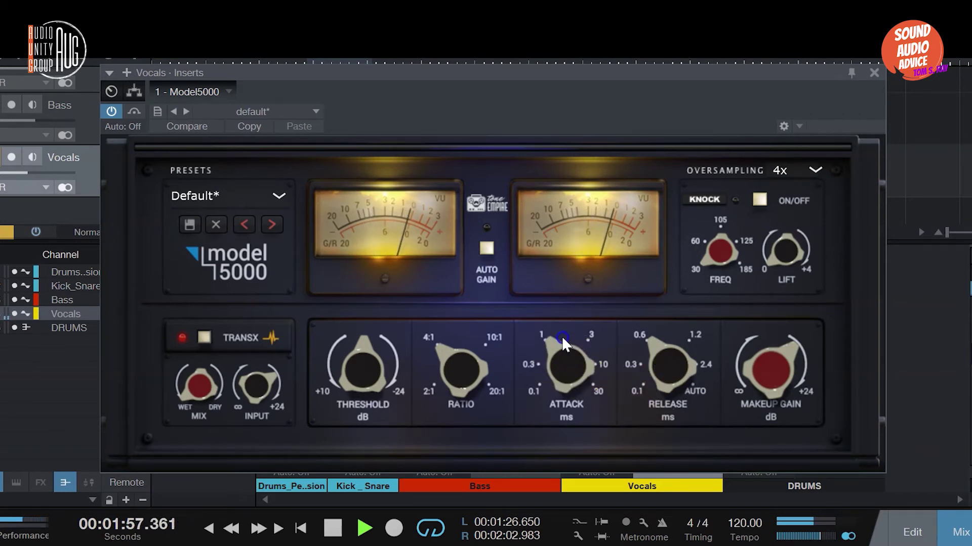
Step: Return the vocal compressor's release to 0.3 and turn its oversampling off
click(662, 356)
drag(662, 356, 659, 397)
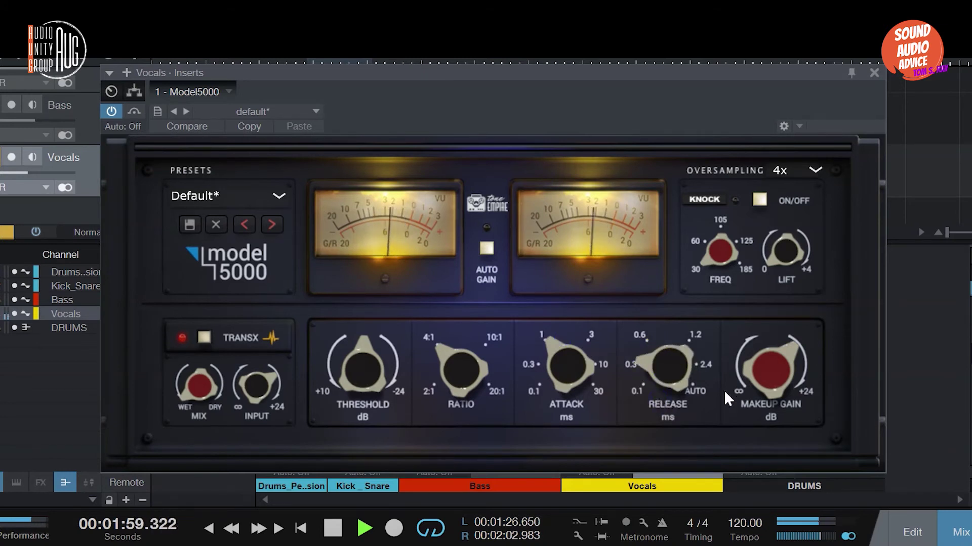
click(794, 392)
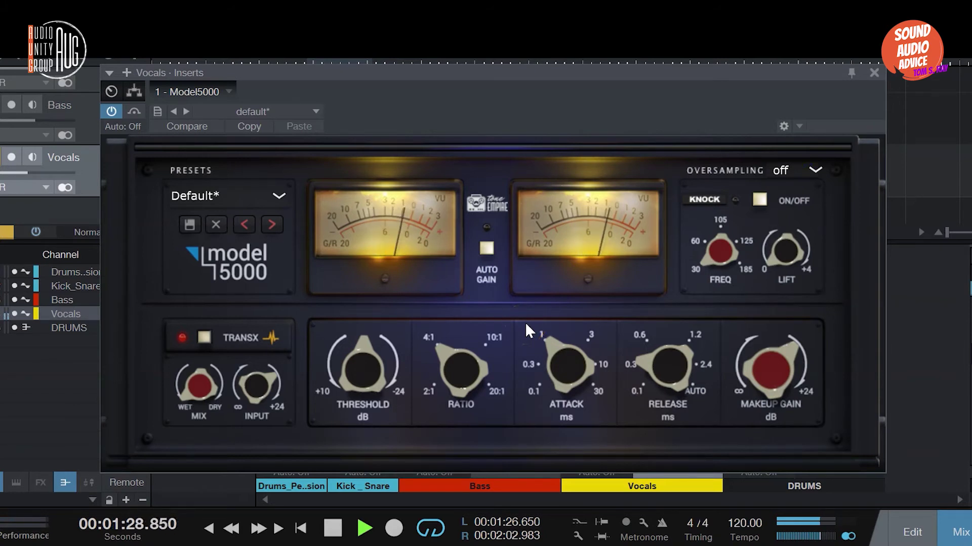
Step: Bypass and re-enable Model5000 on the vocals during playback to compare the dry and compressed sound
click(113, 110)
click(135, 111)
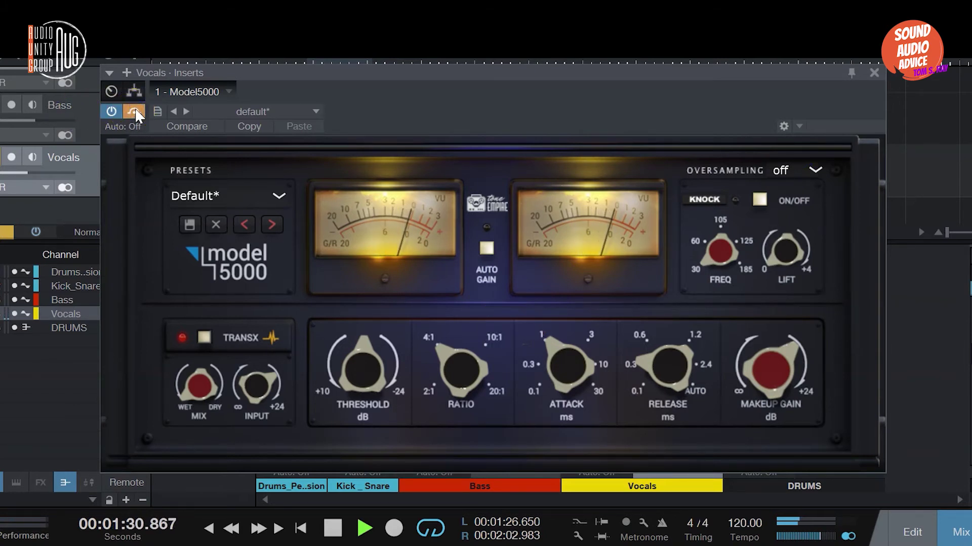
click(136, 110)
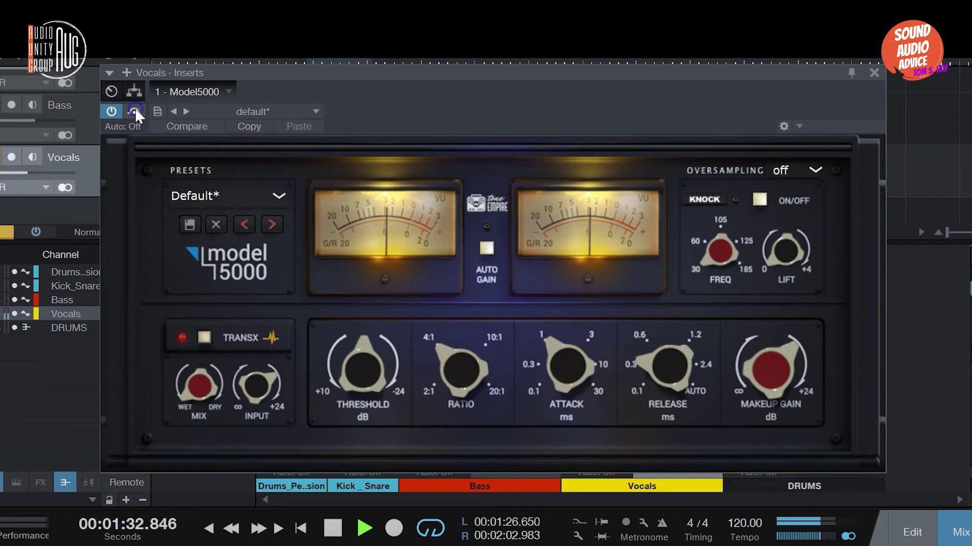
Step: Close the vocal compressor window and play the full mix from about 1:25
key(space)
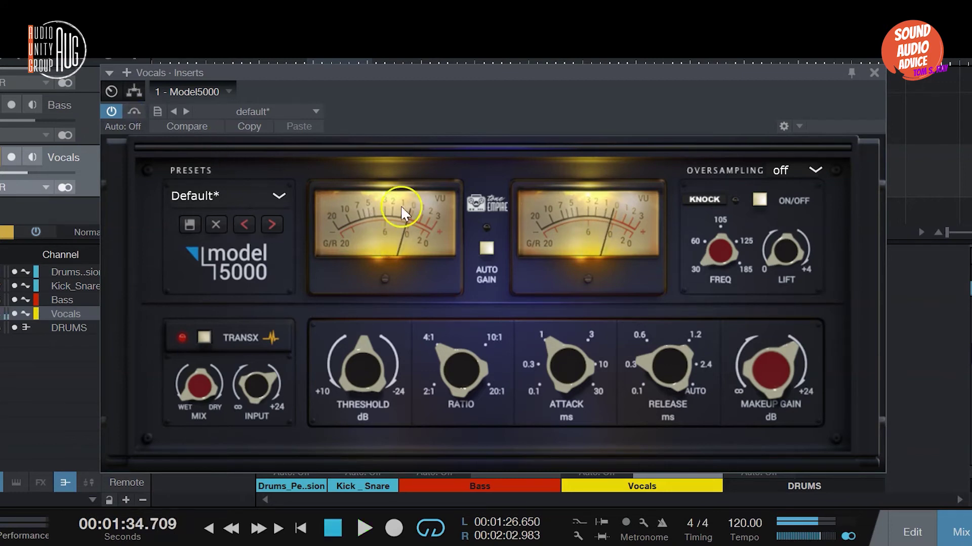
click(878, 158)
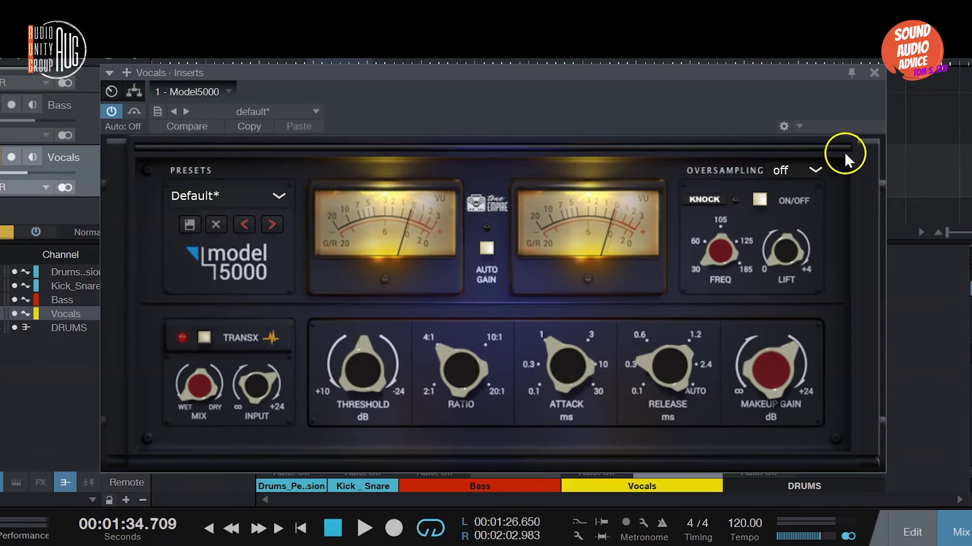
click(874, 75)
click(307, 65)
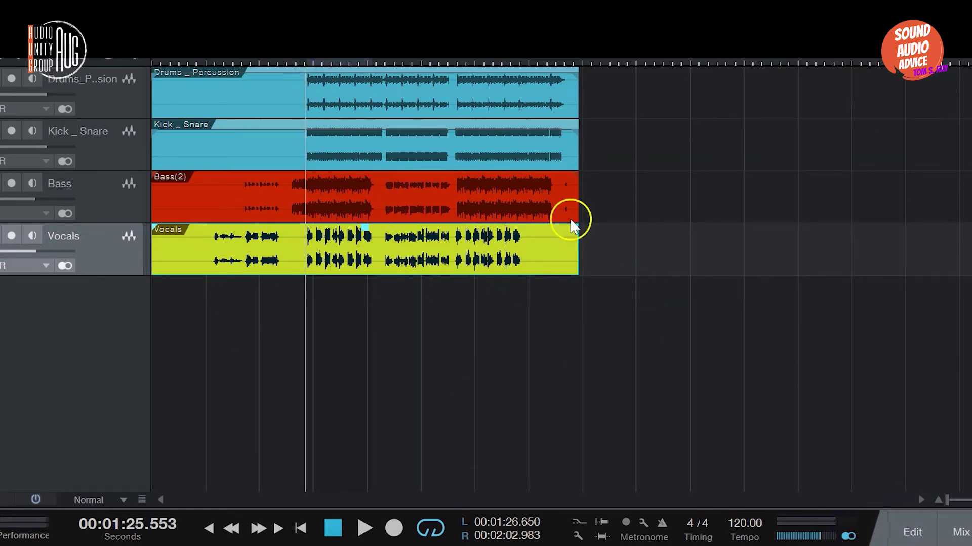
key(space)
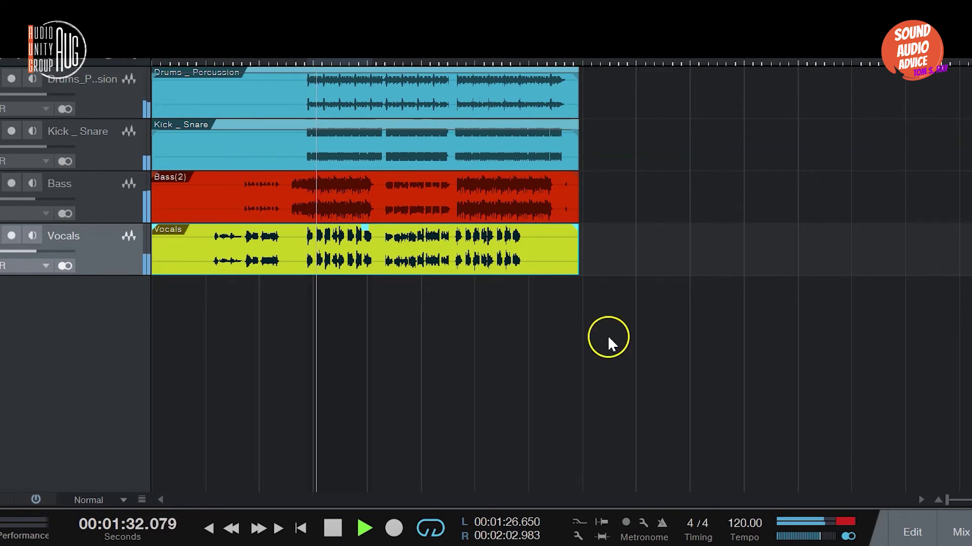
Step: Stop playback and lower all mixer channels together by 4 dB, bringing the two drum tracks to -4.0 dB
click(959, 532)
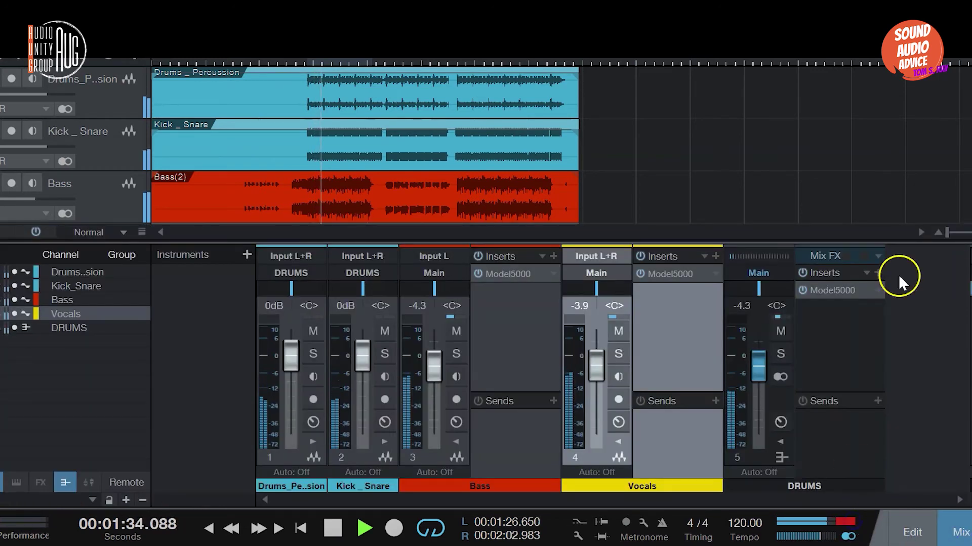
key(space)
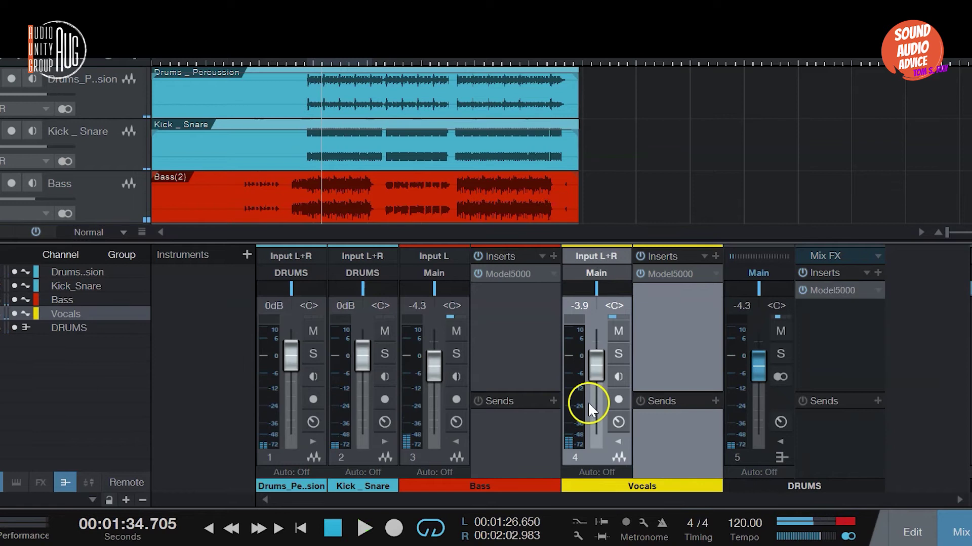
click(282, 464)
shift+click(781, 406)
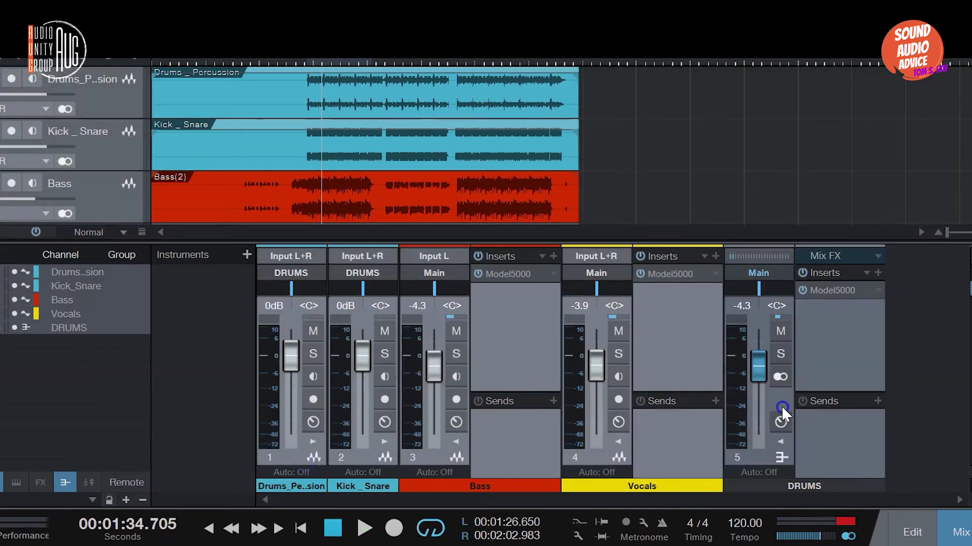
mouse_move(761, 373)
mouse_down()
mouse_move(760, 389)
mouse_move(760, 375)
mouse_up()
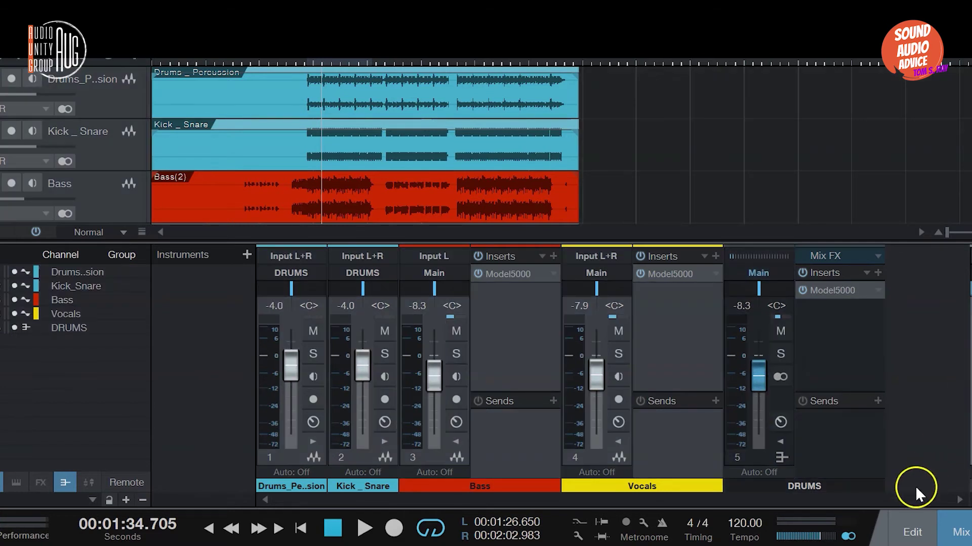
Step: Raise the DRUMS bus fader to -6.8 dB while listening to the full mix
key(space)
drag(766, 381, 762, 378)
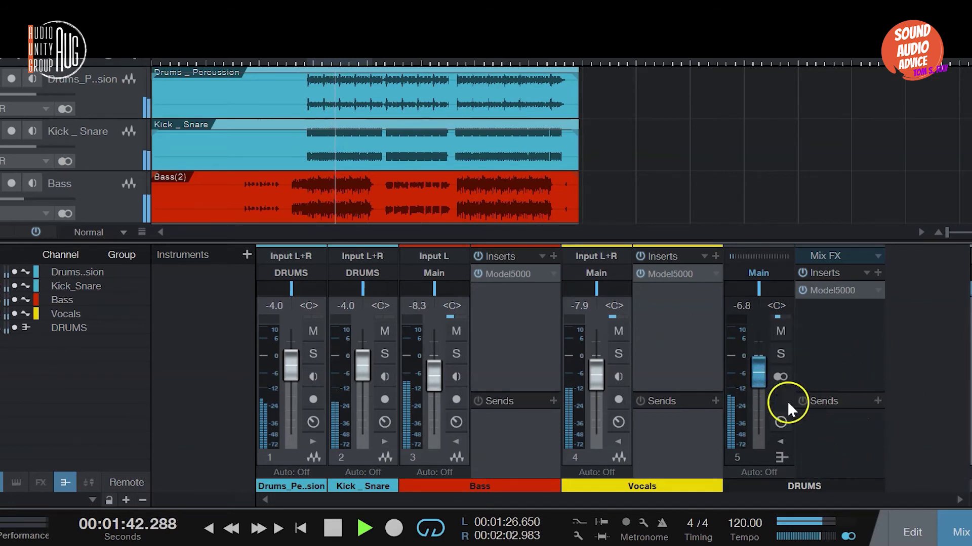
click(851, 535)
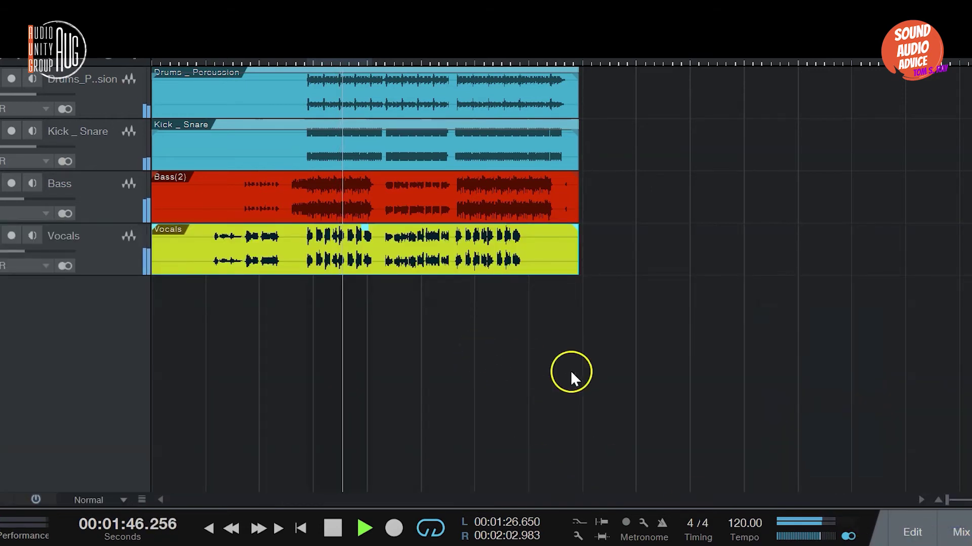
key(F3)
key(space)
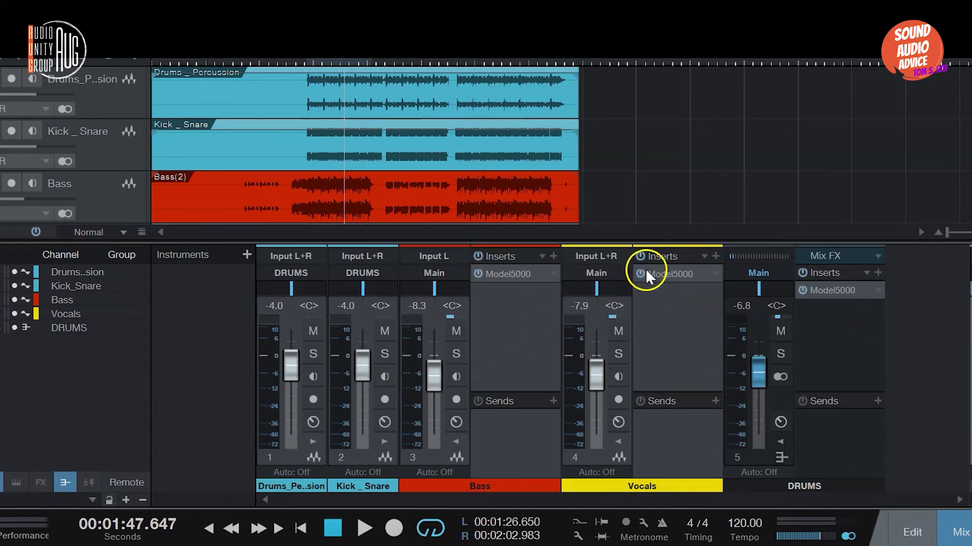
Step: Bypass and reactivate Model5000 on the vocals and bass during playback to compare their sound in the mix
key(space)
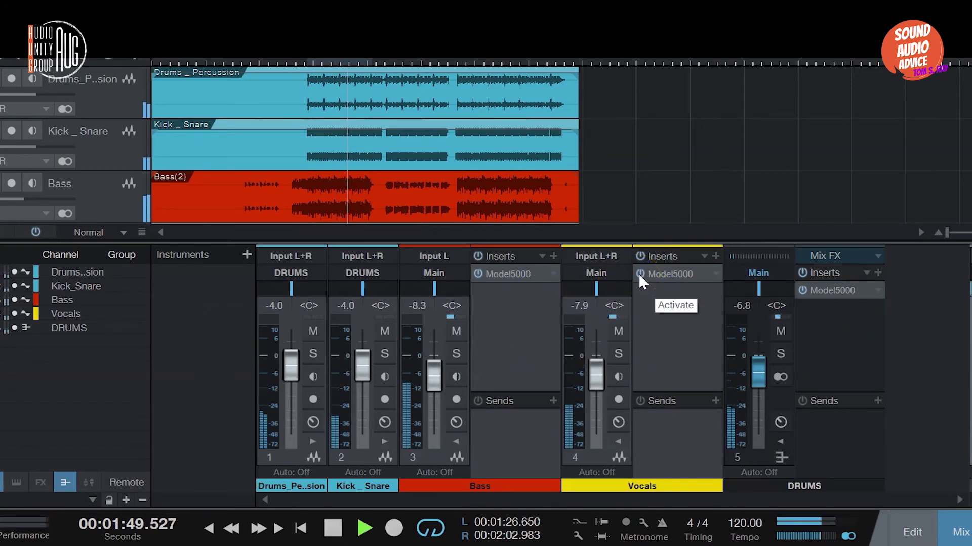
click(638, 274)
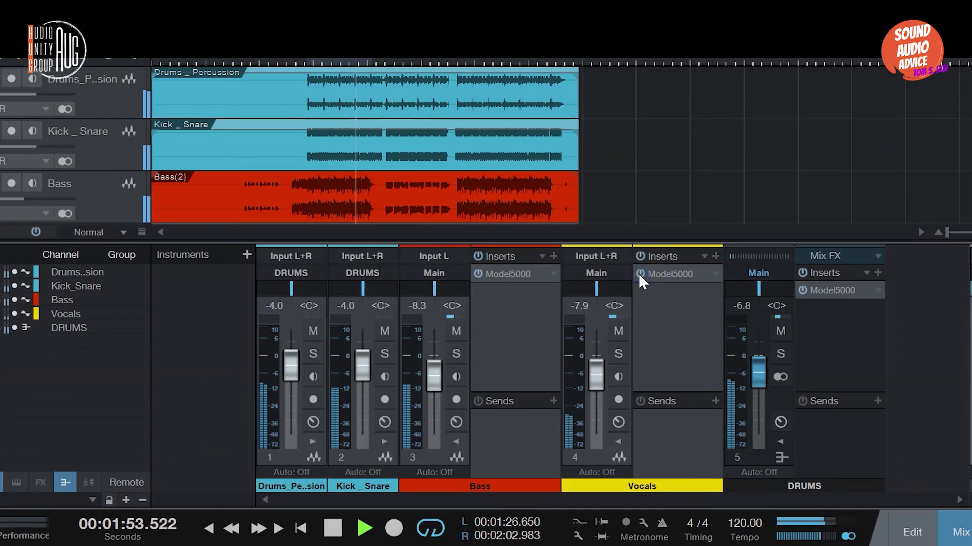
click(639, 274)
click(477, 285)
click(478, 272)
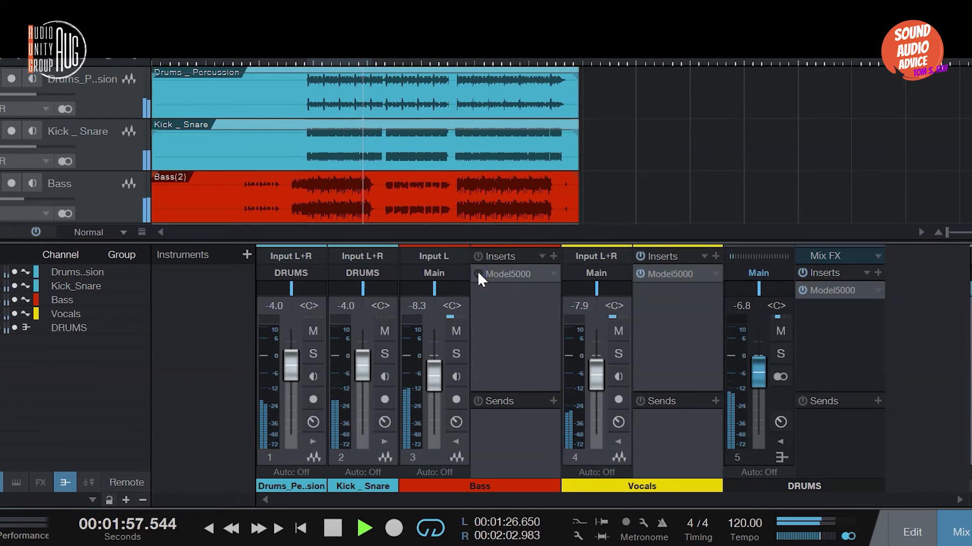
key(space)
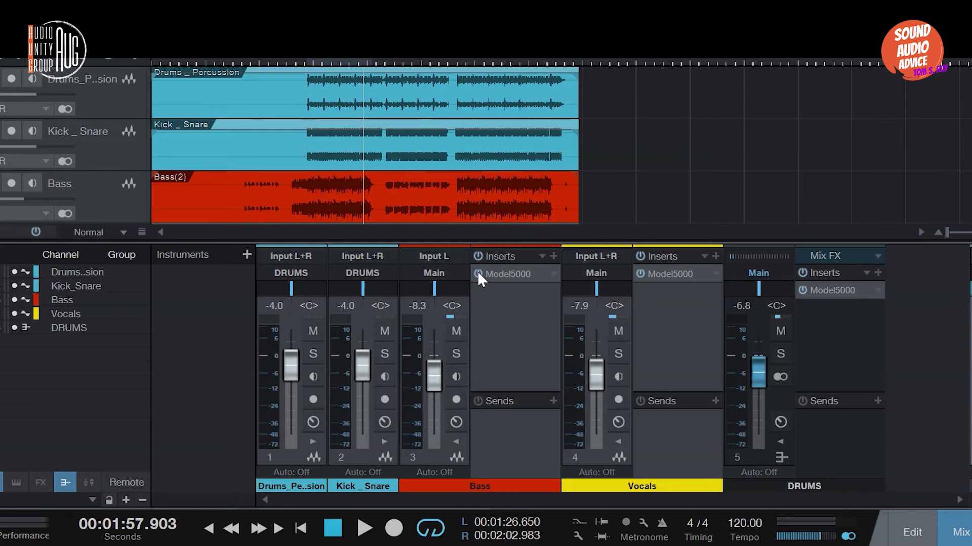
Step: Open Model5000 on the bass and try a lower threshold during playback, settling it just past mid-range
click(527, 276)
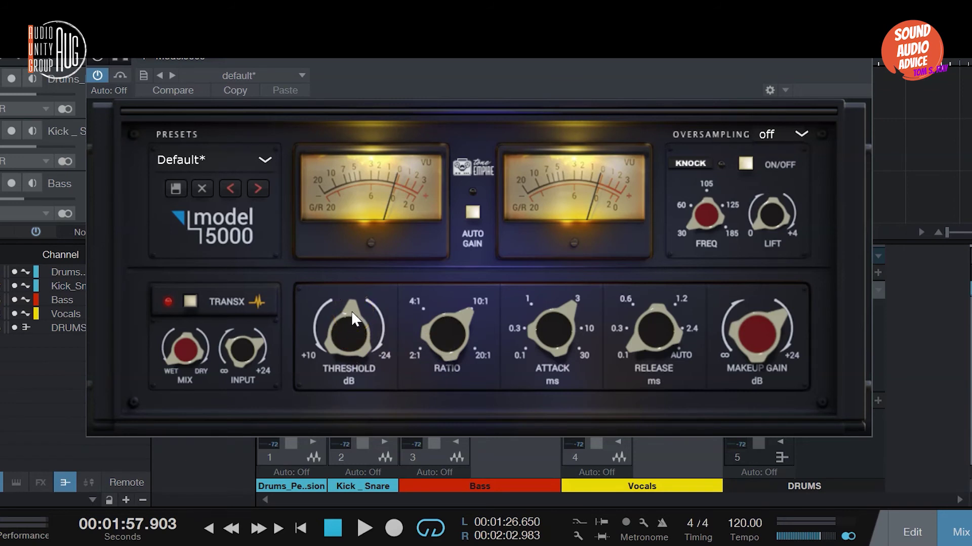
click(363, 341)
mouse_move(361, 339)
mouse_down()
mouse_move(352, 310)
mouse_move(354, 323)
mouse_move(370, 253)
mouse_move(360, 336)
mouse_up()
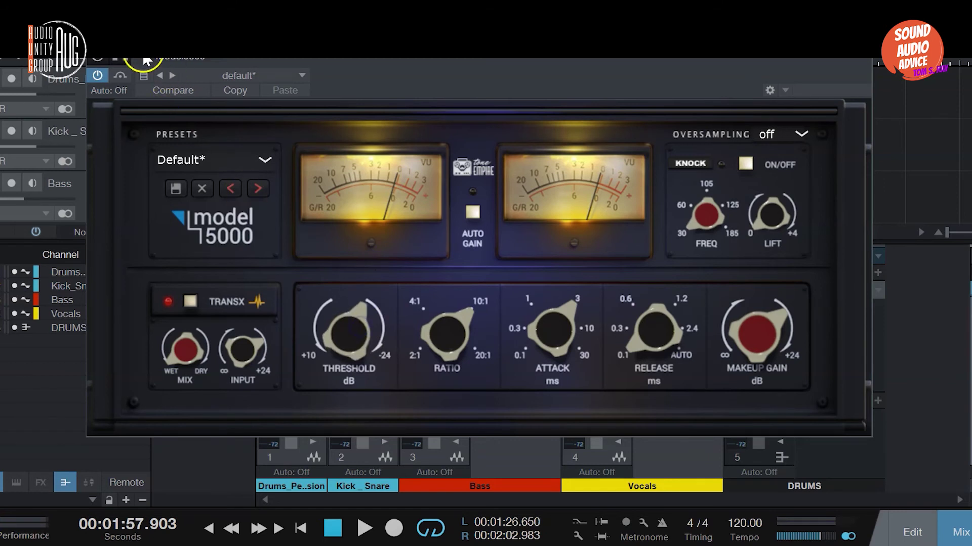
key(space)
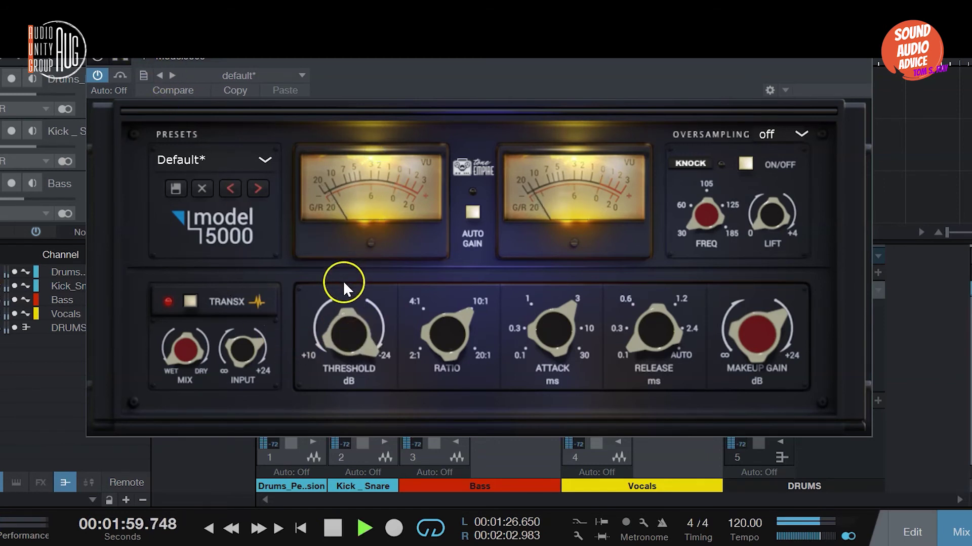
drag(343, 326, 334, 425)
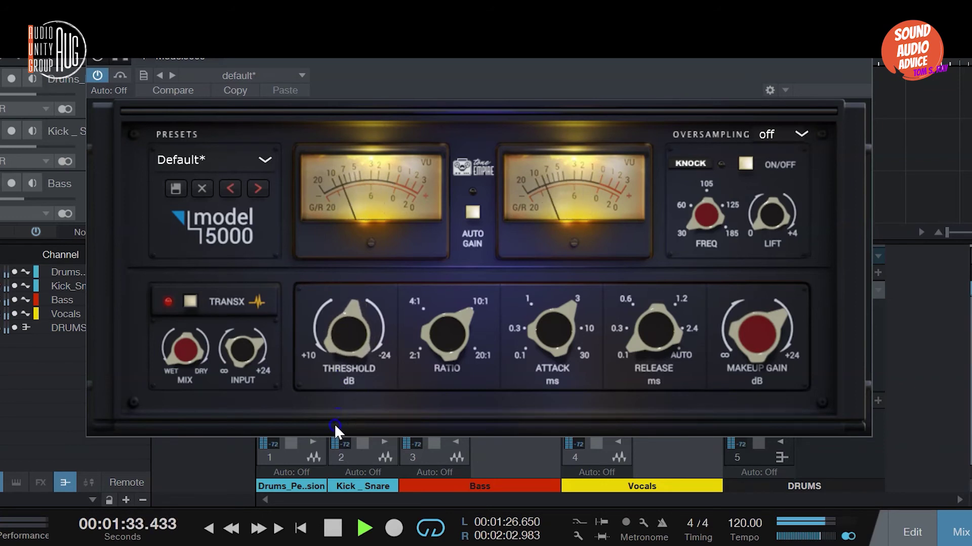
key(space)
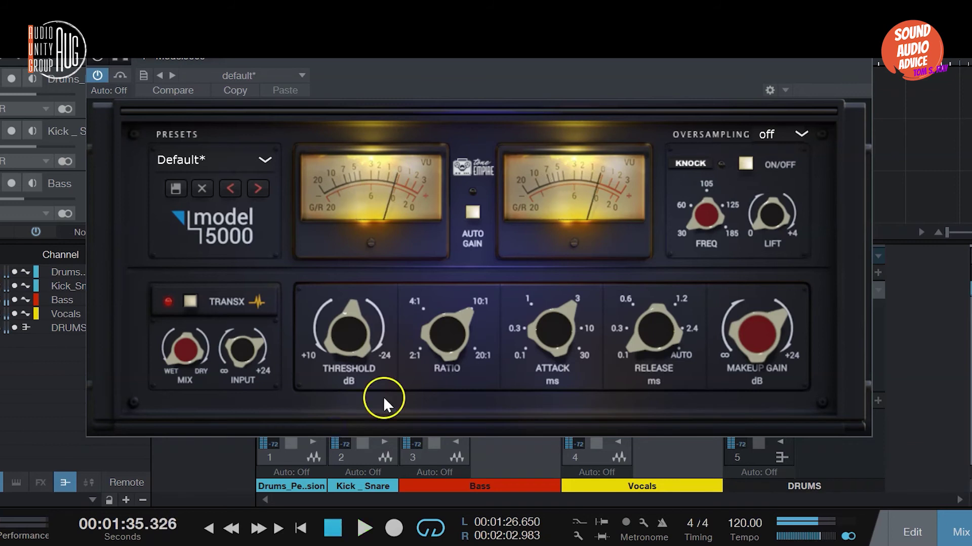
drag(429, 321, 422, 313)
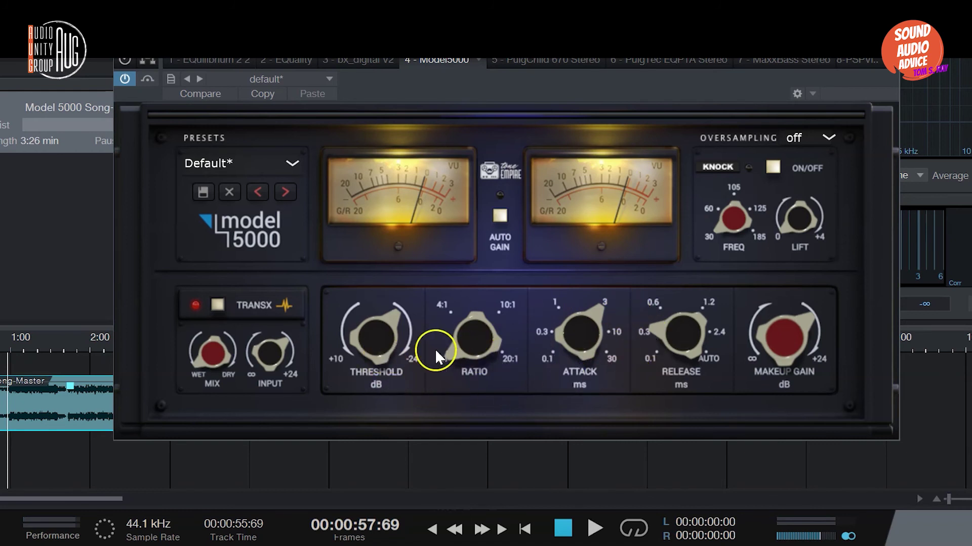
Step: Play the mastering project and fine-tune the Model5000 threshold for gentle compression of the song
key(space)
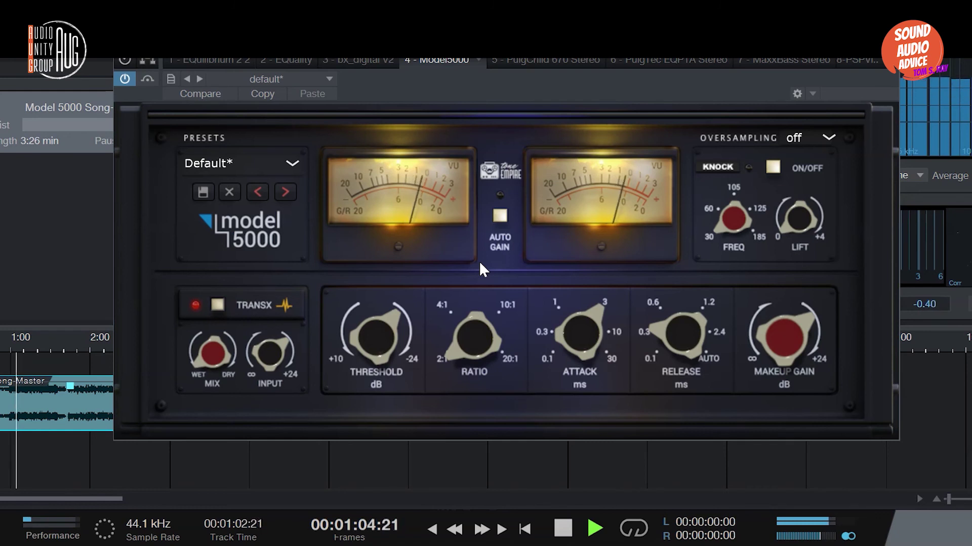
click(406, 259)
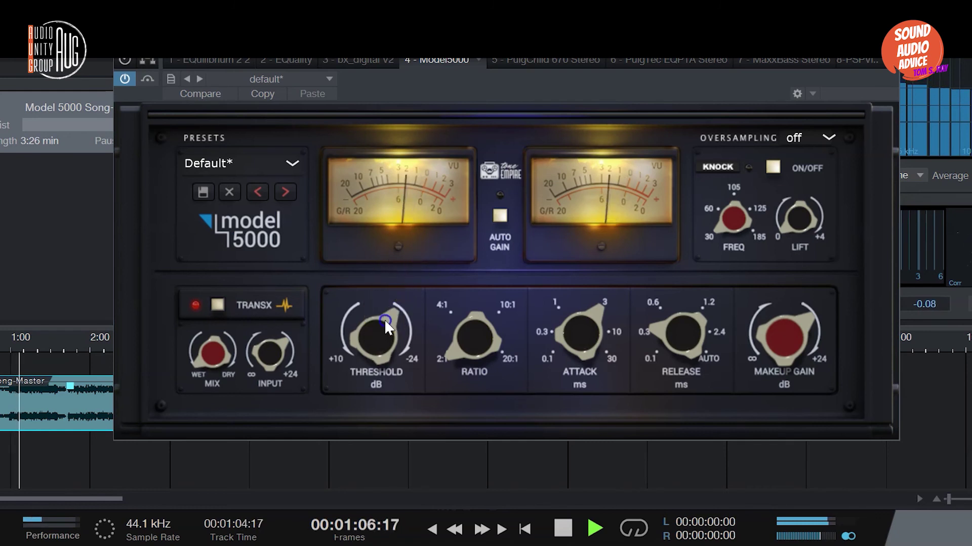
mouse_move(384, 320)
mouse_down()
mouse_move(385, 342)
mouse_move(384, 329)
mouse_up()
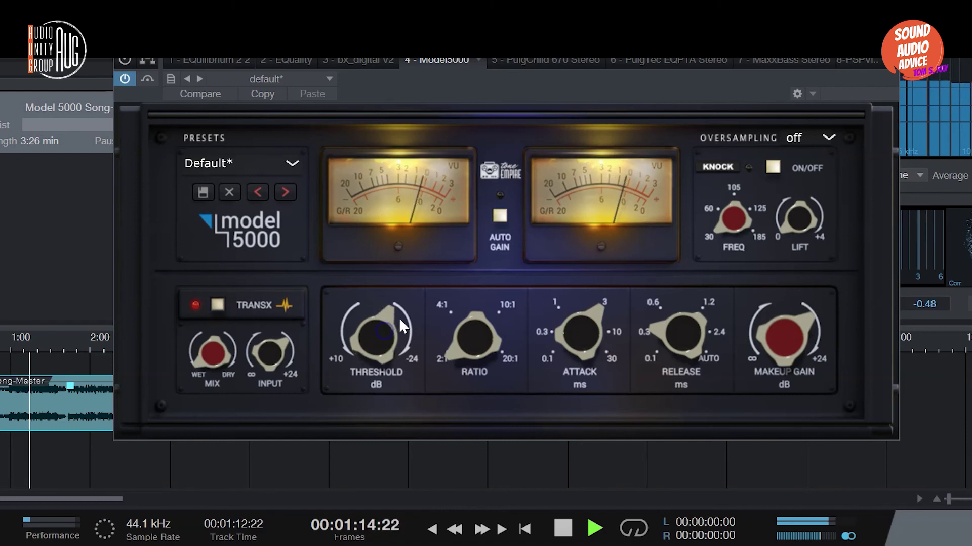
Step: Compare the master with Model5000 bypassed and active, and trim its makeup gain to match the level
click(151, 85)
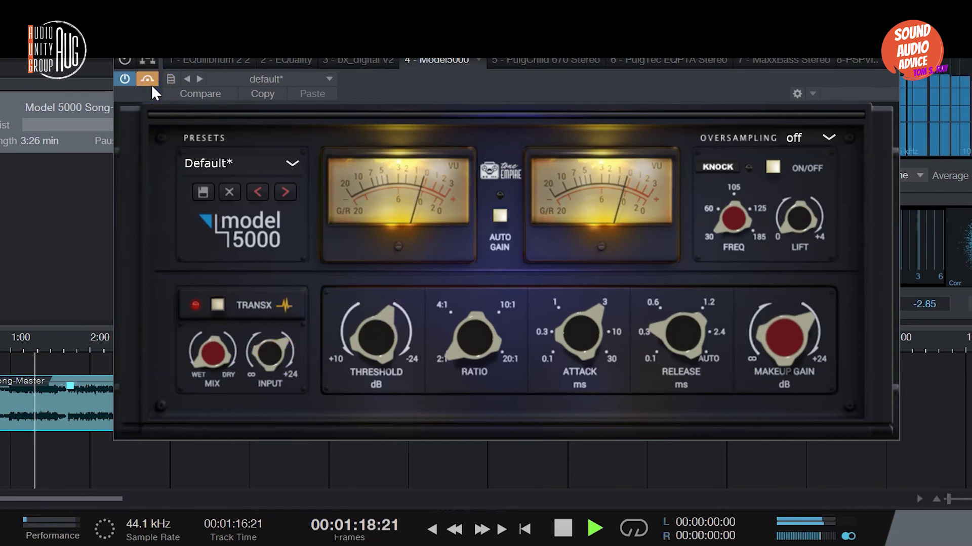
click(147, 79)
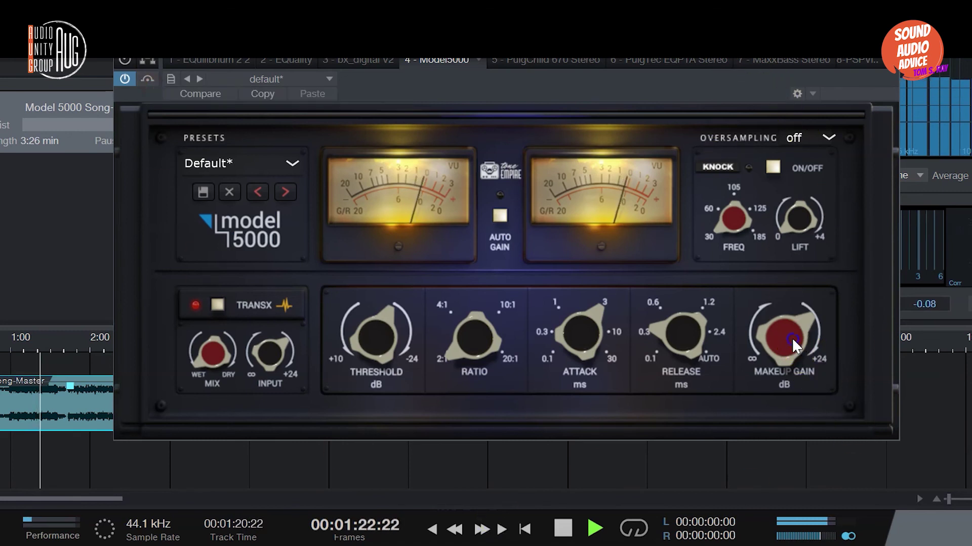
click(789, 352)
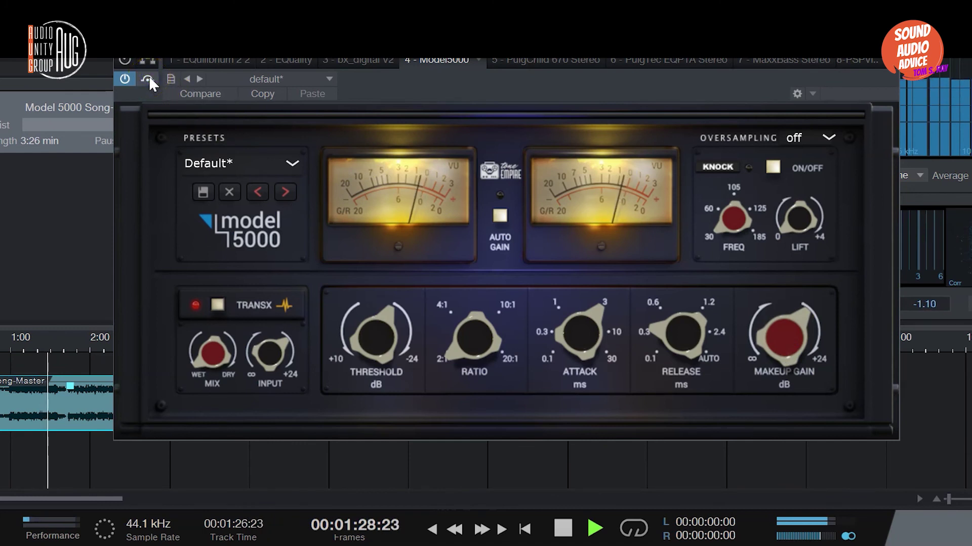
Step: Recheck the threshold and repeat the Model5000 bypass comparison on the playing master
click(365, 368)
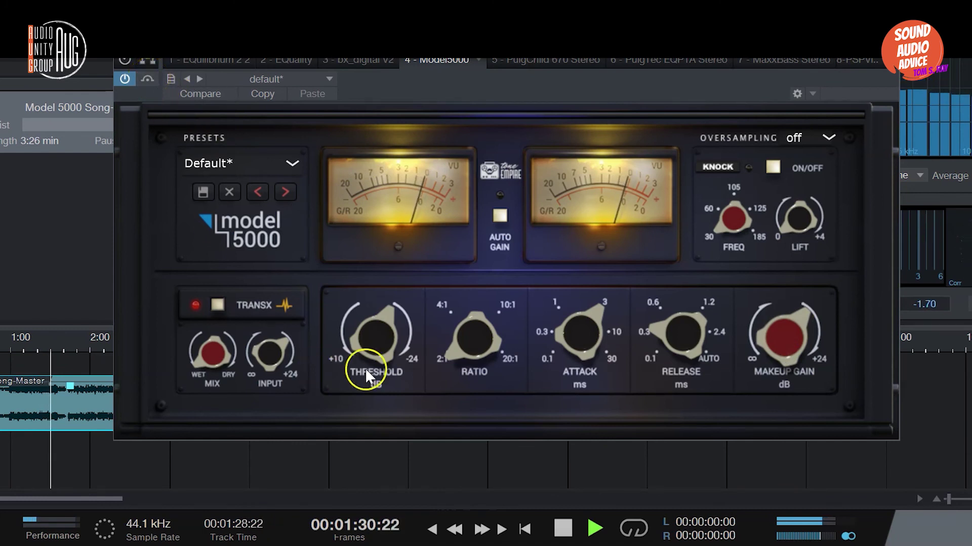
click(206, 171)
click(147, 77)
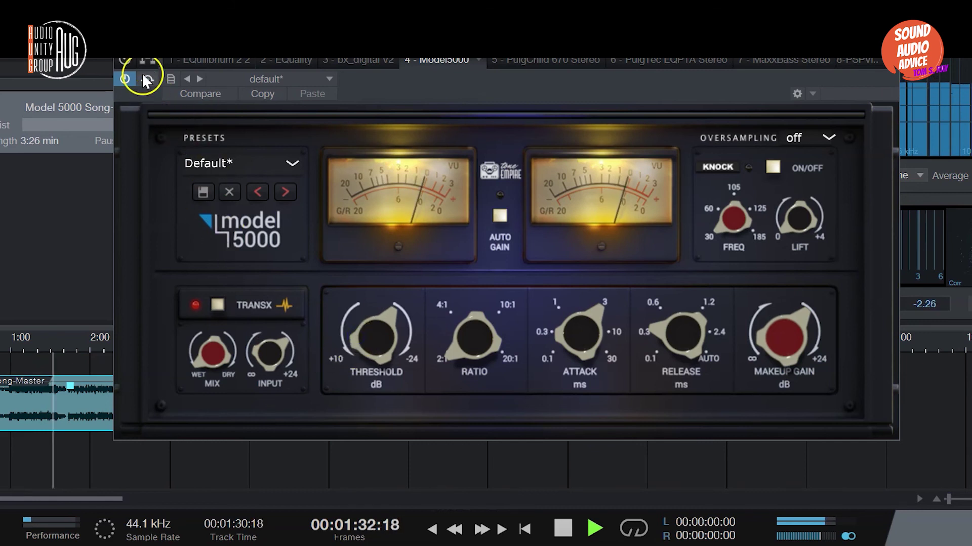
click(368, 334)
click(227, 152)
click(146, 80)
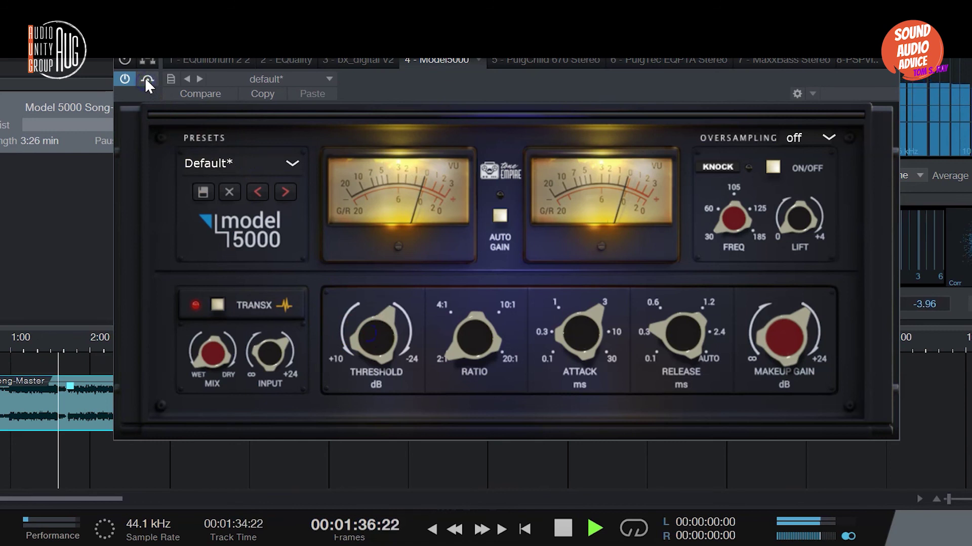
click(160, 98)
Step: Replay the master from about 1:14, touch up the Model5000 threshold and stop playback
key(space)
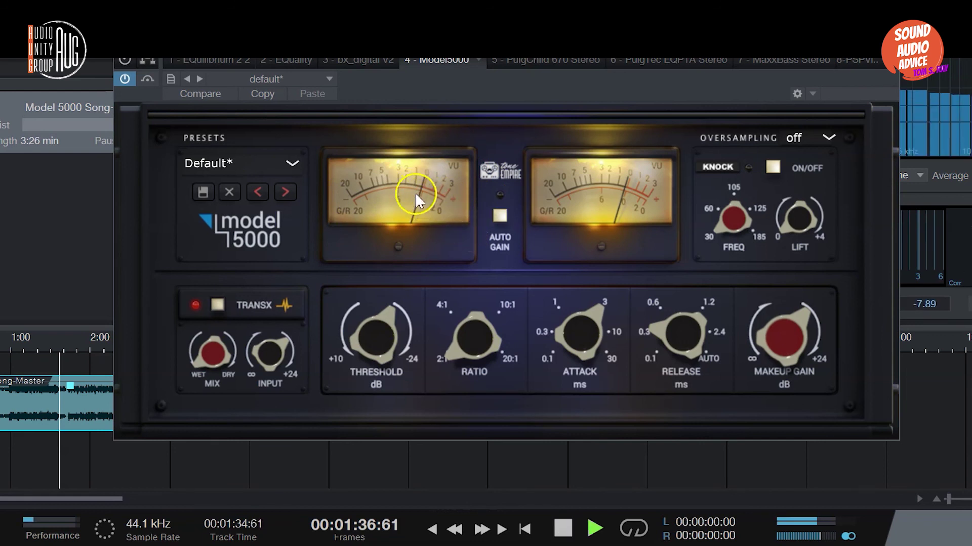
click(33, 350)
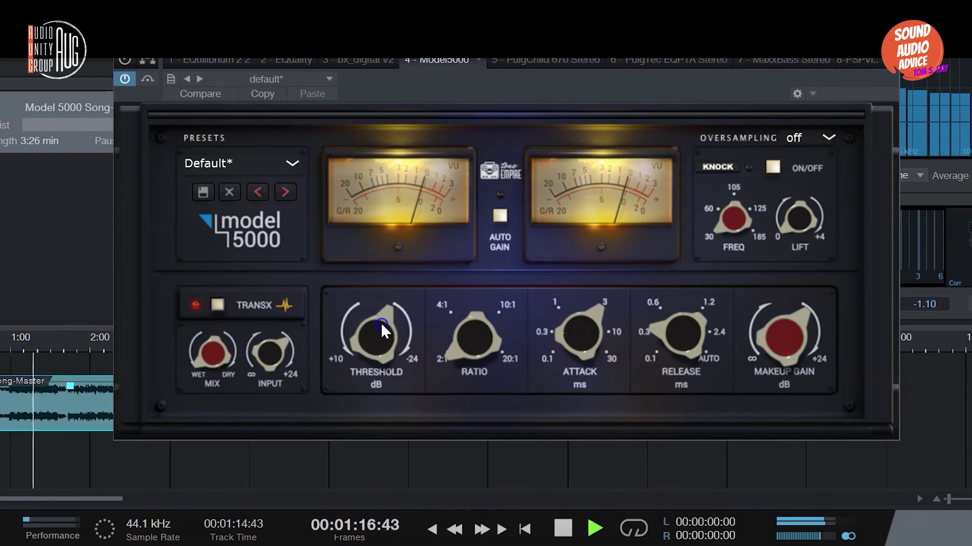
click(380, 337)
drag(380, 337, 380, 329)
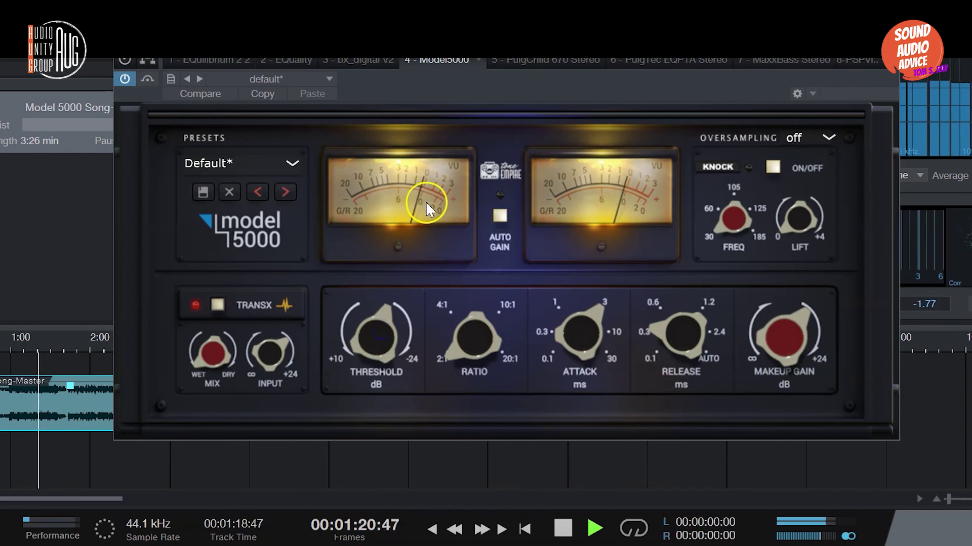
key(space)
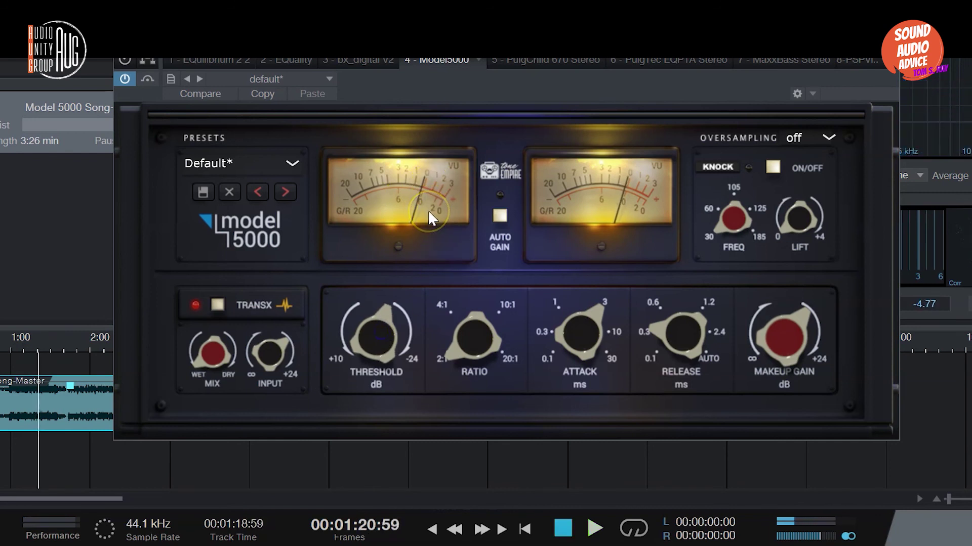